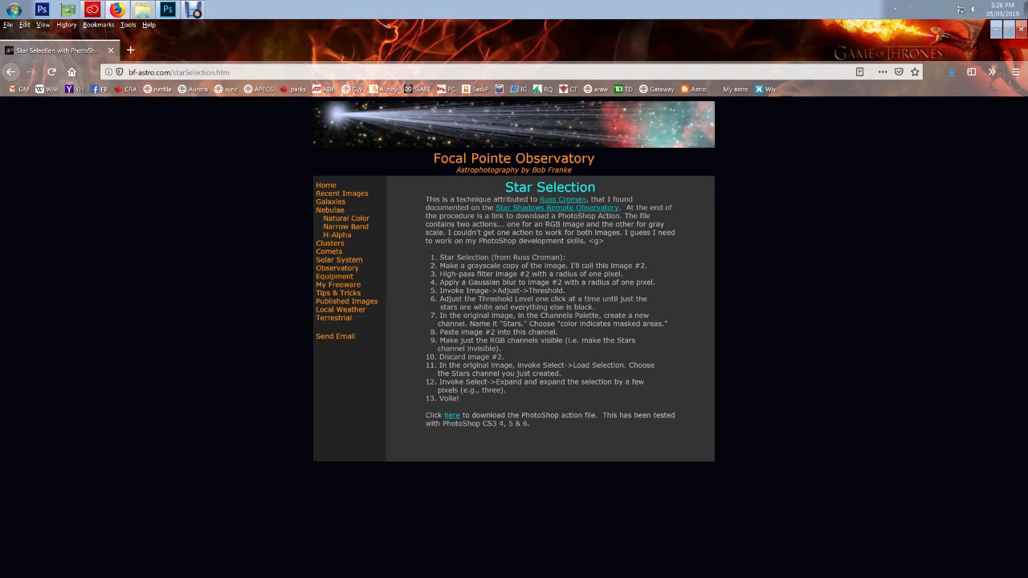
# Download the SelectStars.zip star-selection action archive from Firefox to the Desktop.
pyautogui.click(453, 418)
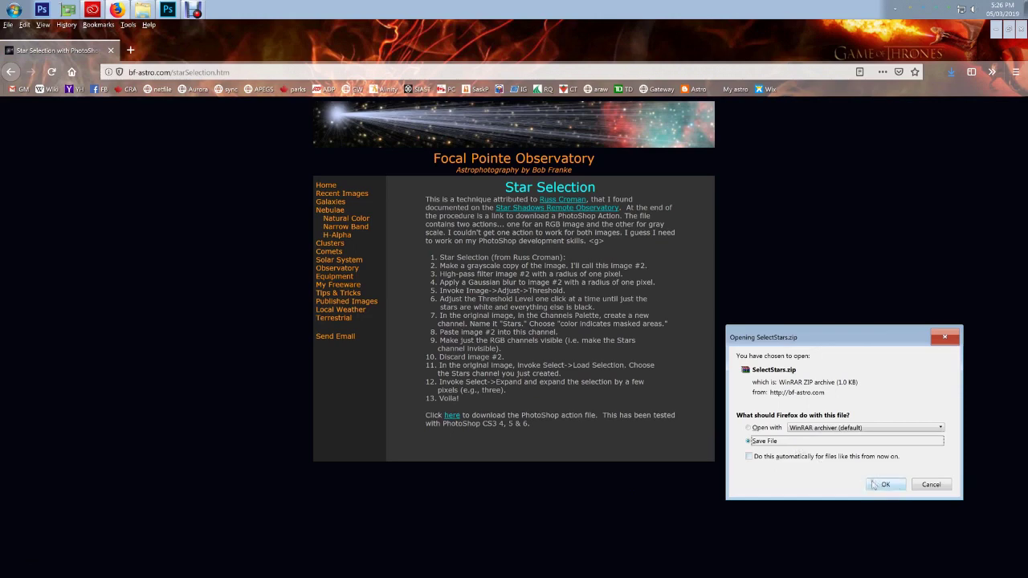
pyautogui.click(874, 485)
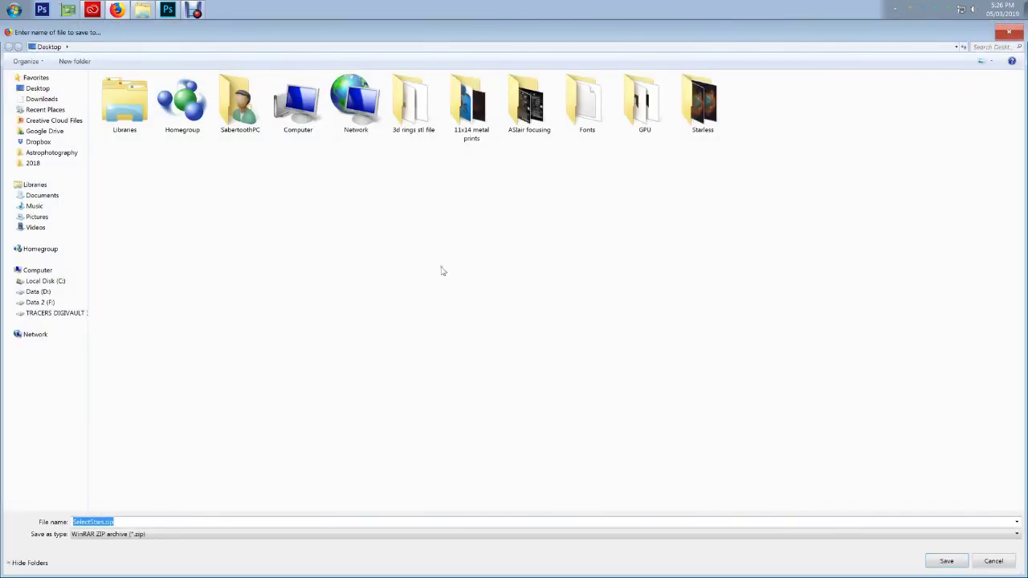
pyautogui.click(949, 562)
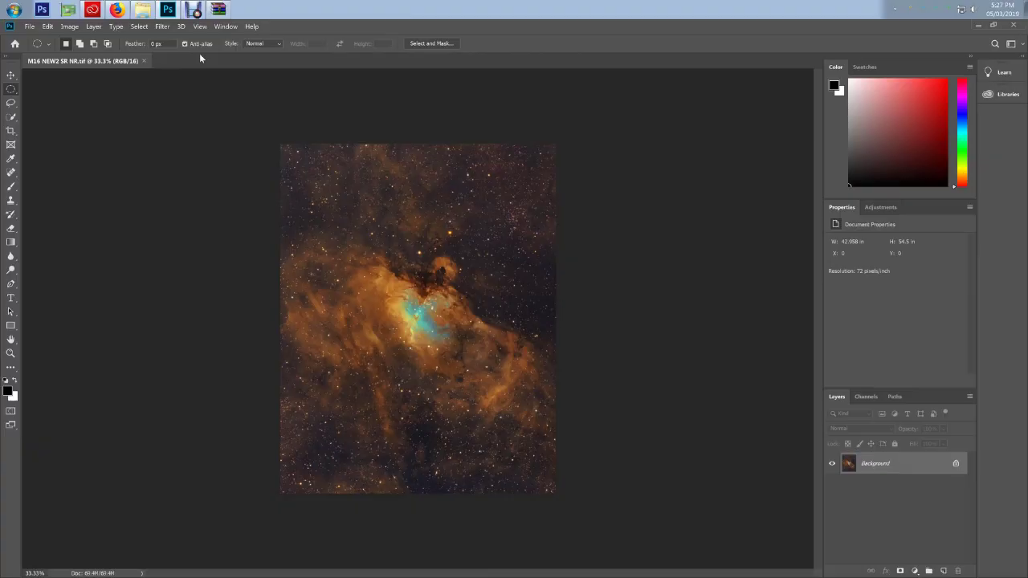
# Load the Select Stars .atn file from the WinRAR archive into the Actions panel.
pyautogui.click(227, 27)
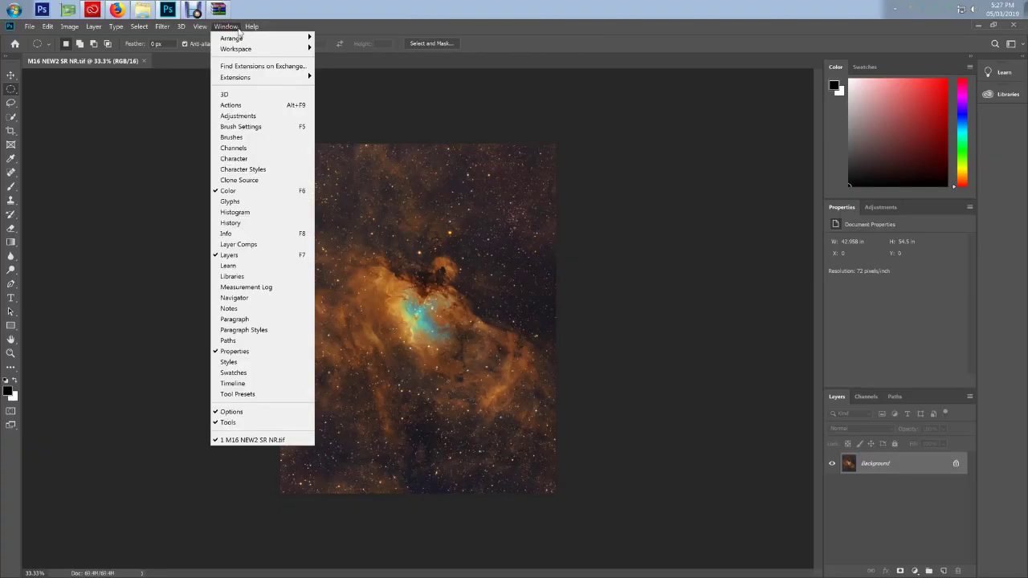
pyautogui.click(241, 101)
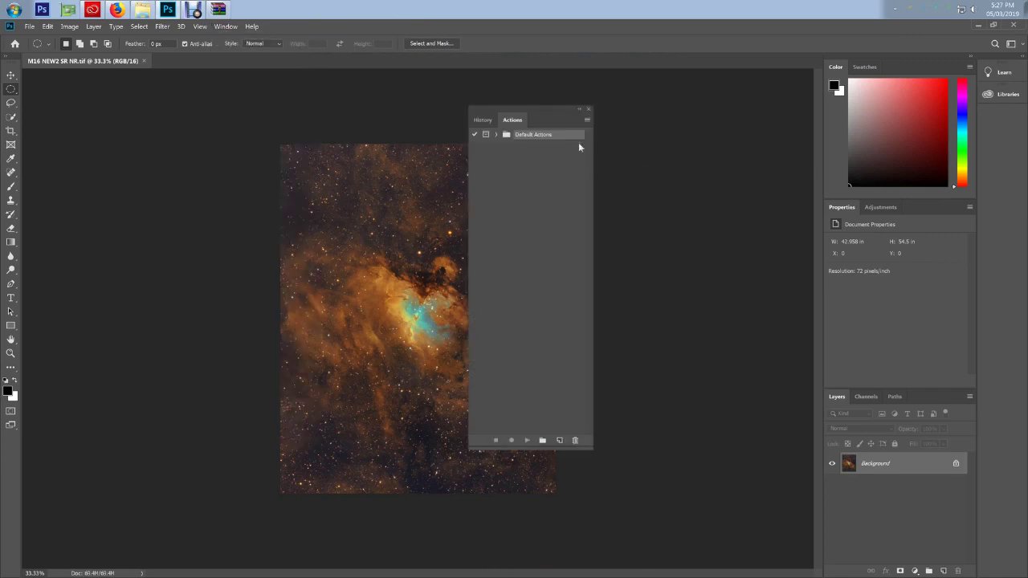
pyautogui.click(586, 120)
pyautogui.click(621, 334)
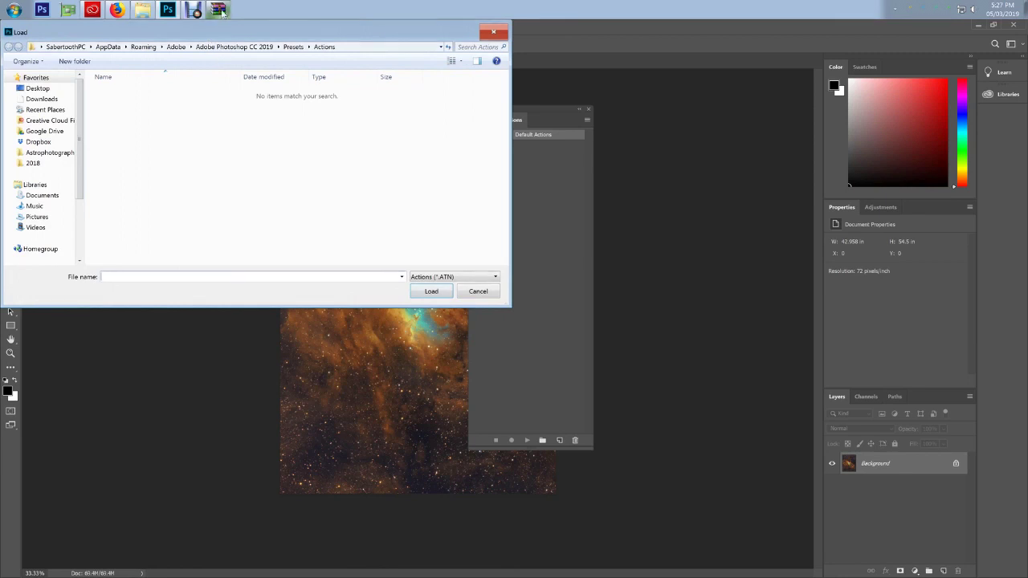
pyautogui.click(218, 9)
pyautogui.click(163, 164)
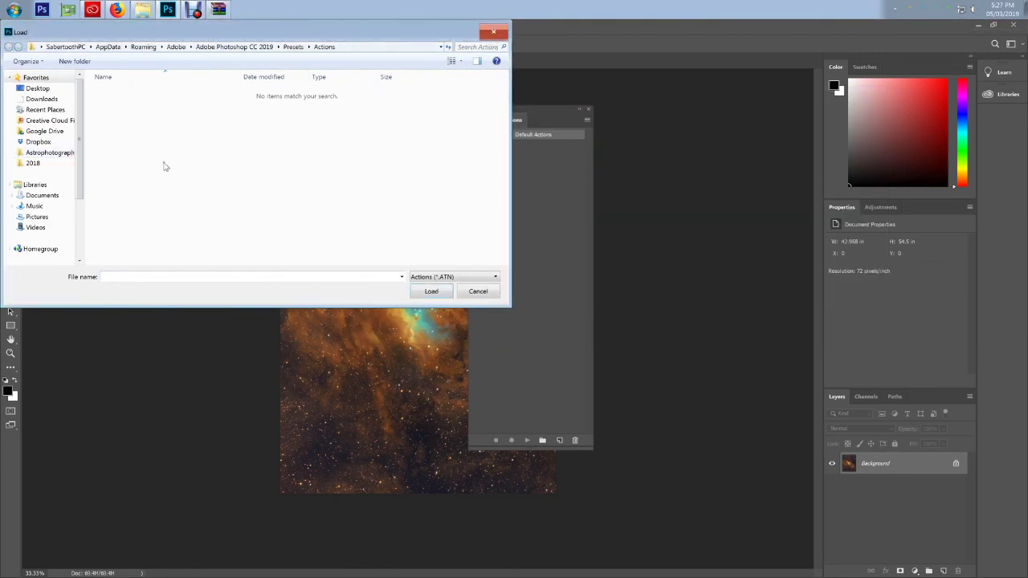
pyautogui.click(218, 9)
pyautogui.moveTo(402, 199); pyautogui.dragTo(295, 177)
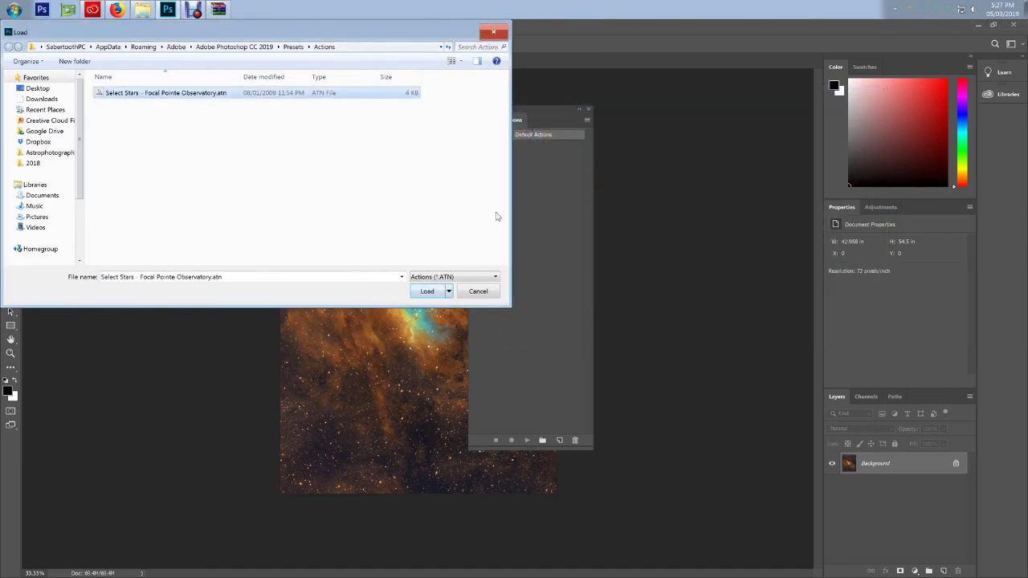
pyautogui.click(428, 291)
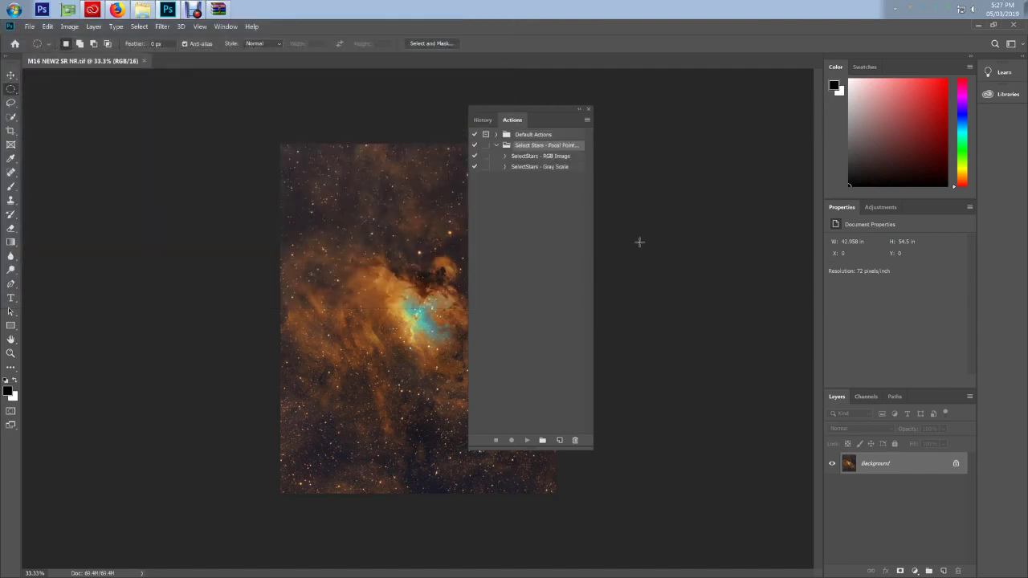
# Play the SelectStars - RGB Image action and zoom in to inspect the selected stars.
pyautogui.moveTo(552, 112); pyautogui.dragTo(649, 105)
pyautogui.click(626, 152)
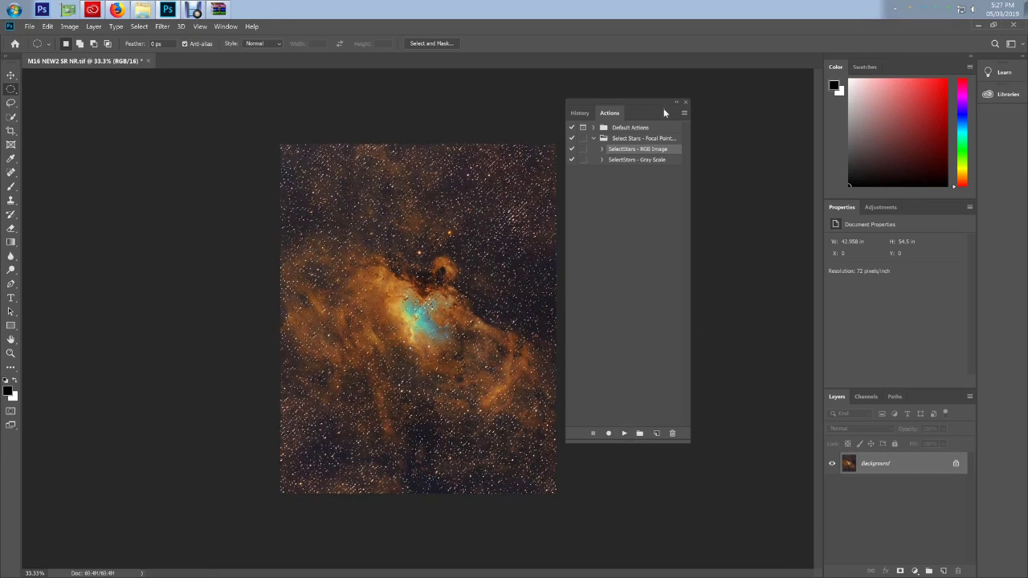
pyautogui.hotkey('alt', 'F9')
pyautogui.hotkey('alt', 'F9')
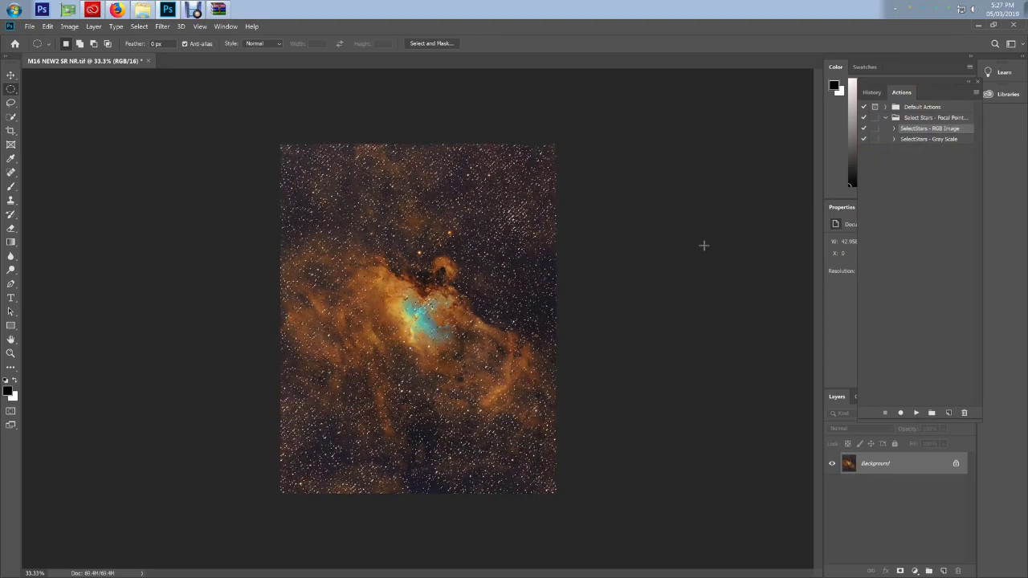
pyautogui.hotkey('ctrl', '1')
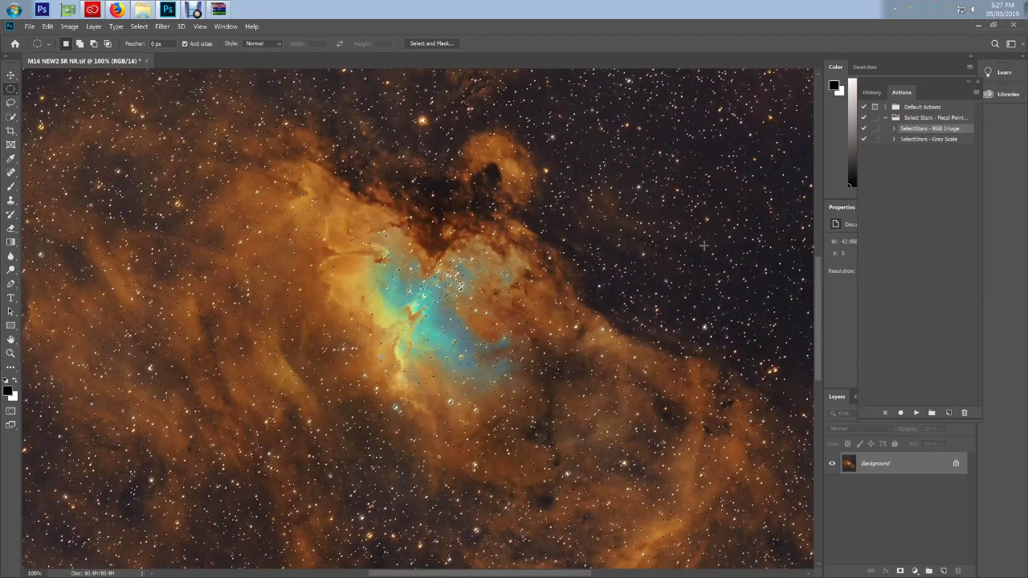
pyautogui.moveTo(821, 319); pyautogui.dragTo(823, 246)
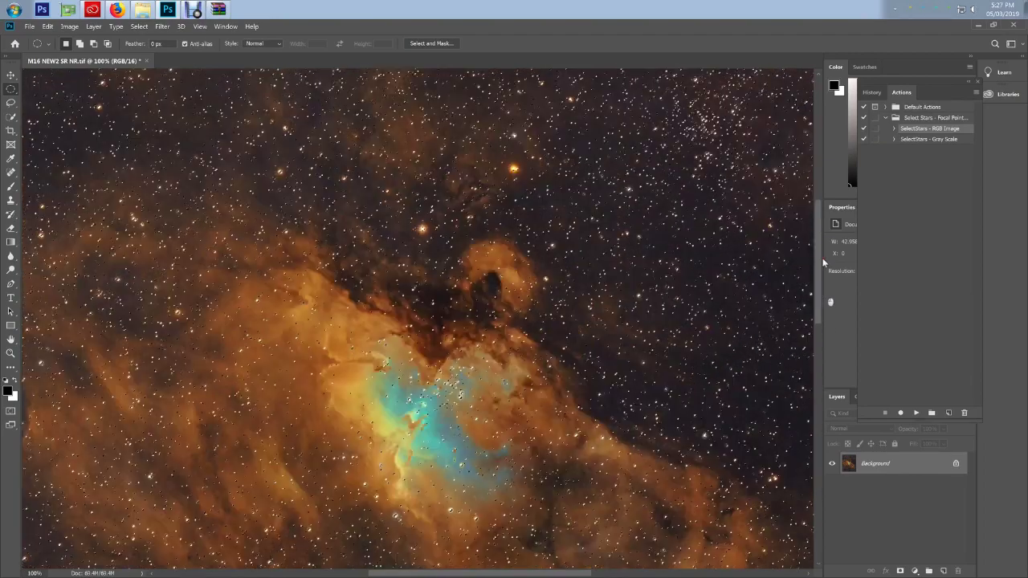
pyautogui.hotkey('ctrl', '+')
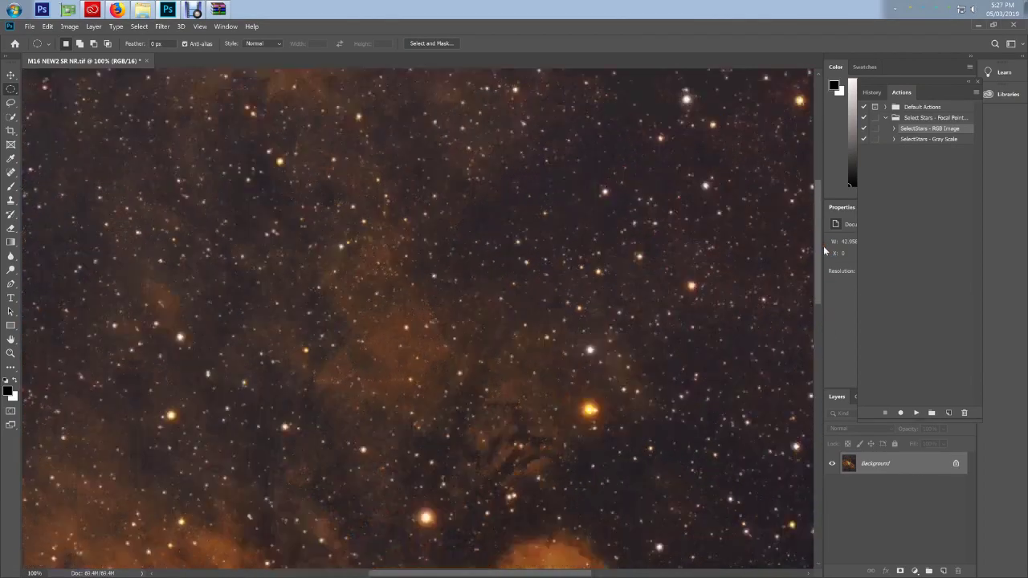
pyautogui.hotkey('ctrl', '+')
pyautogui.hotkey('ctrl', '+')
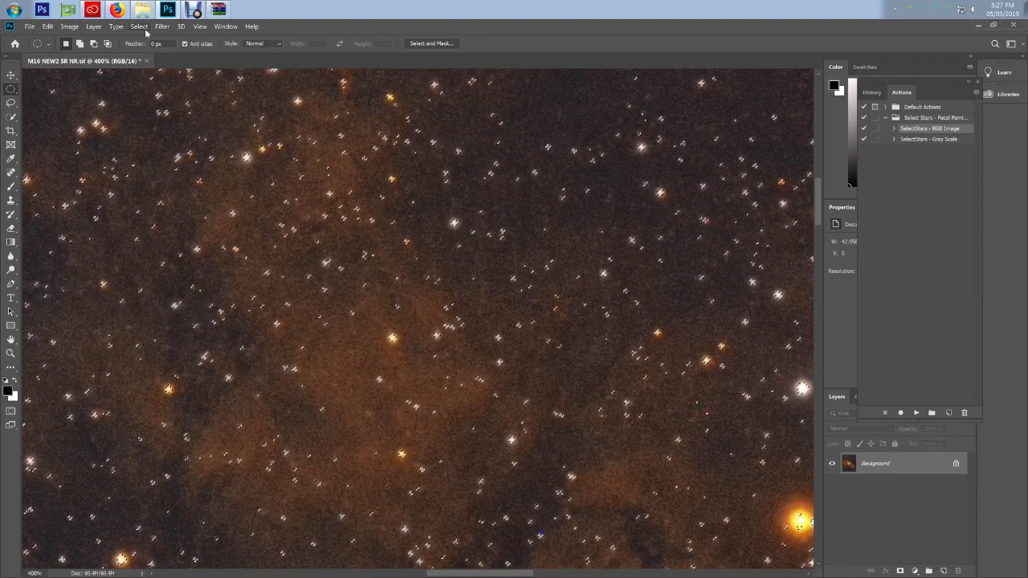
# Enlarge the star selection with Select > Modify > Expand and check the result.
pyautogui.click(142, 28)
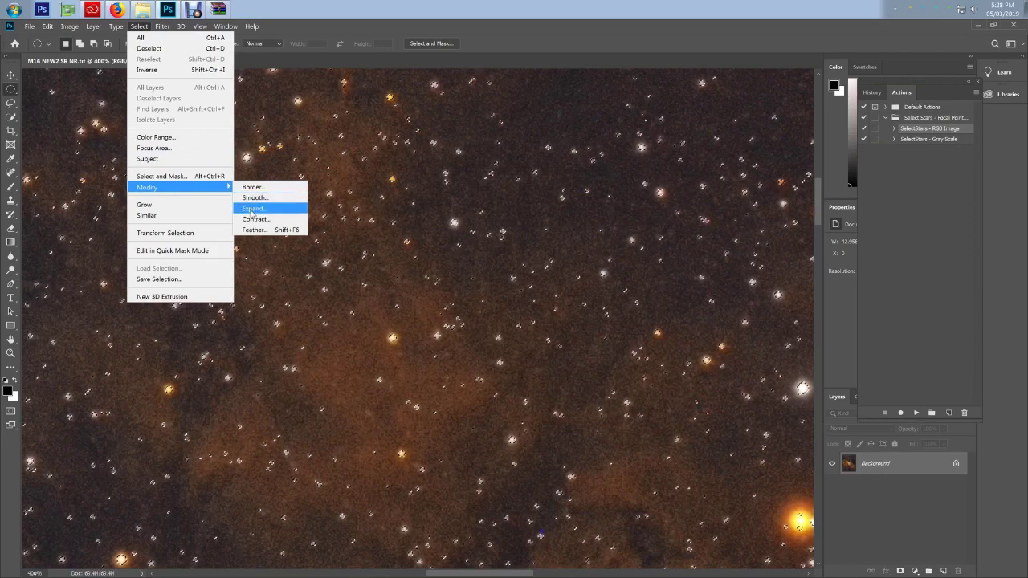
pyautogui.click(253, 209)
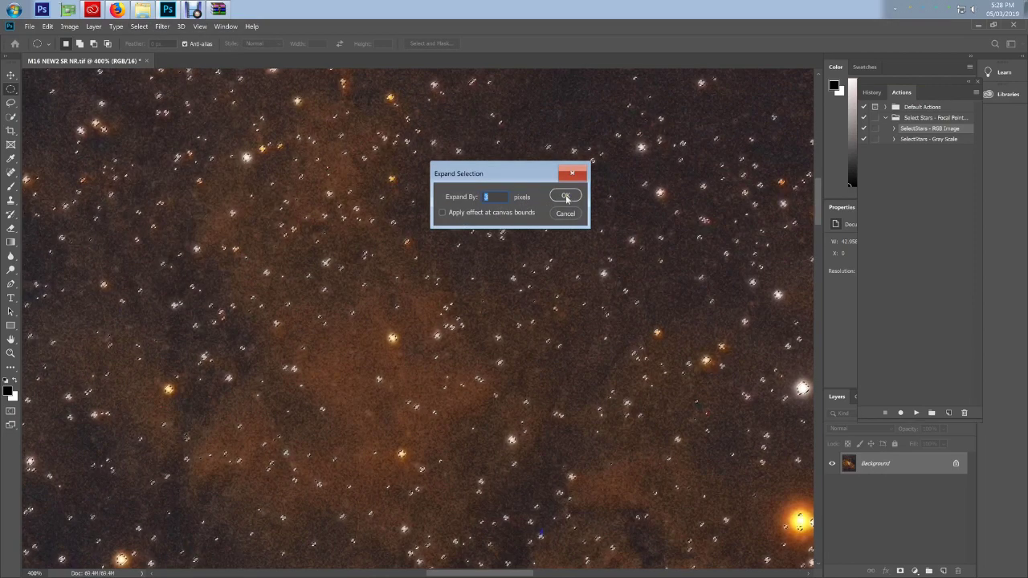
pyautogui.click(566, 197)
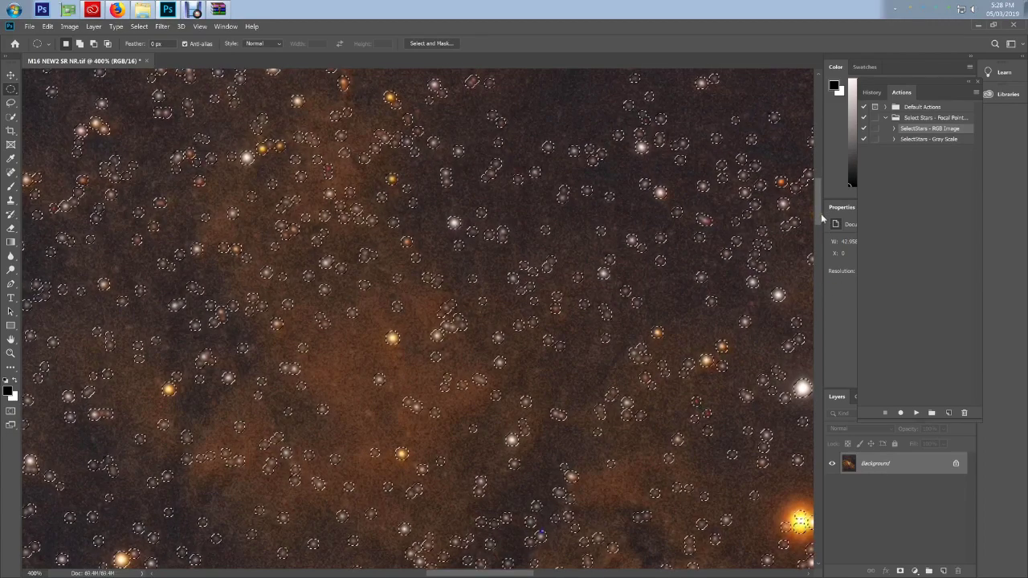
pyautogui.moveTo(821, 217)
pyautogui.mouseDown()
pyautogui.moveTo(825, 266)
pyautogui.moveTo(826, 255)
pyautogui.mouseUp()
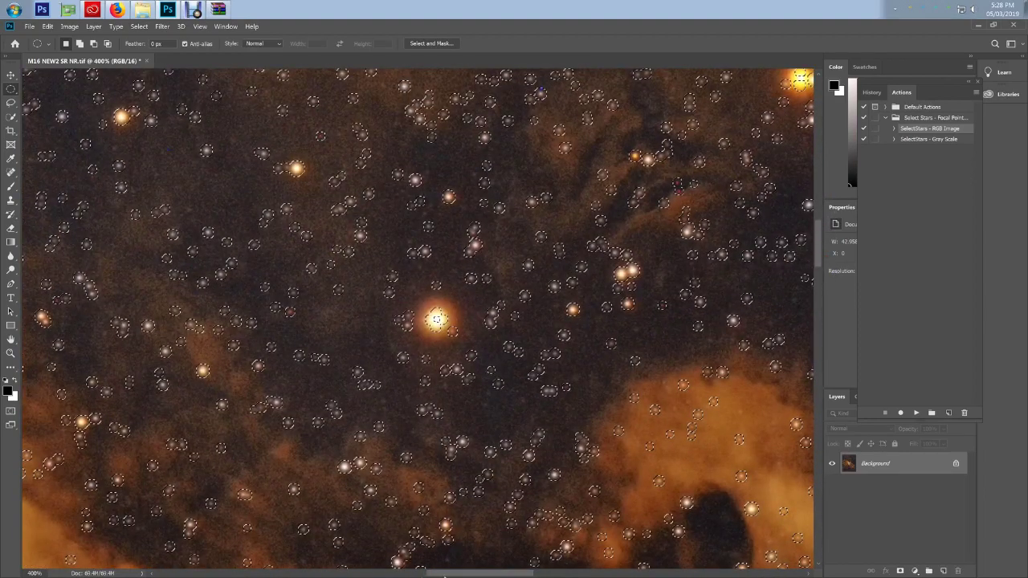
pyautogui.moveTo(444, 576); pyautogui.dragTo(506, 574)
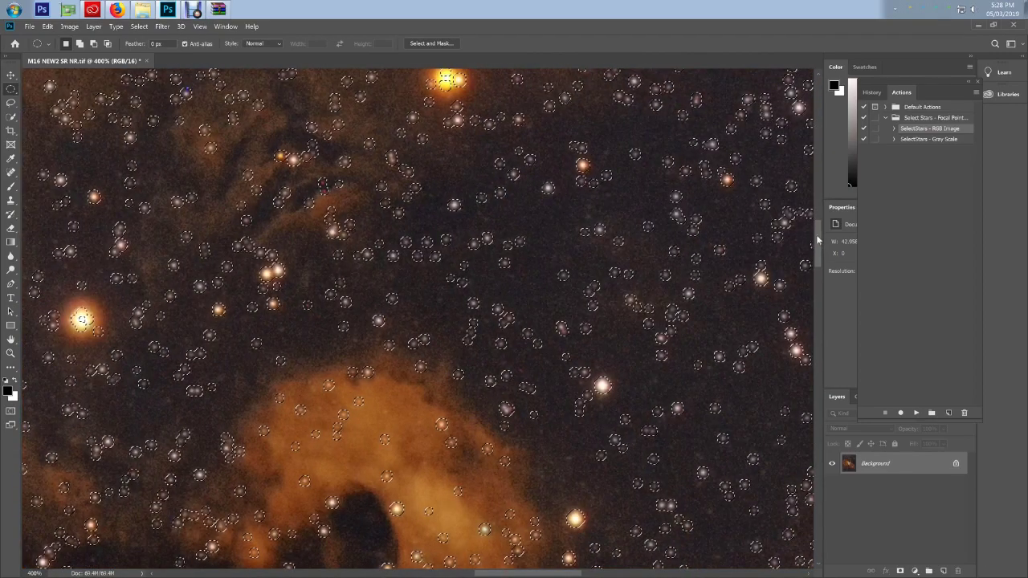
pyautogui.moveTo(818, 238); pyautogui.dragTo(819, 222)
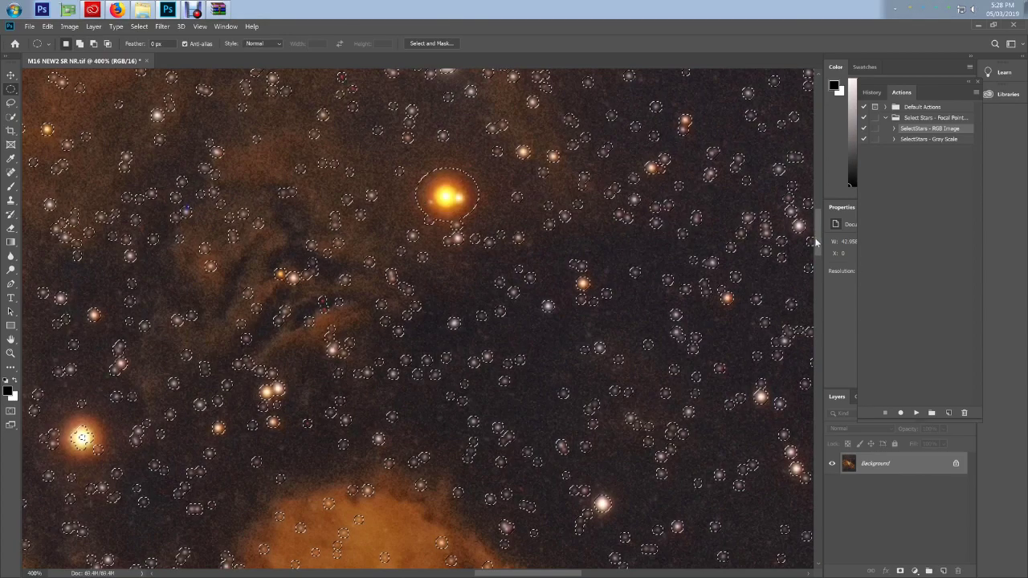
# Add a wider elliptical selection around a bright star's glowing halo.
pyautogui.moveTo(816, 241); pyautogui.dragTo(819, 253)
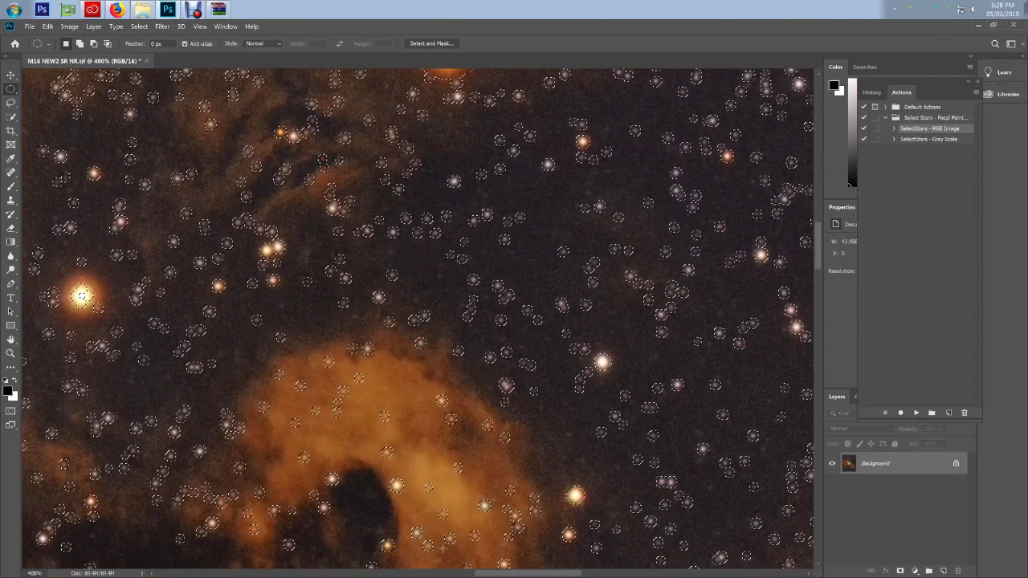
pyautogui.moveTo(499, 574); pyautogui.dragTo(458, 574)
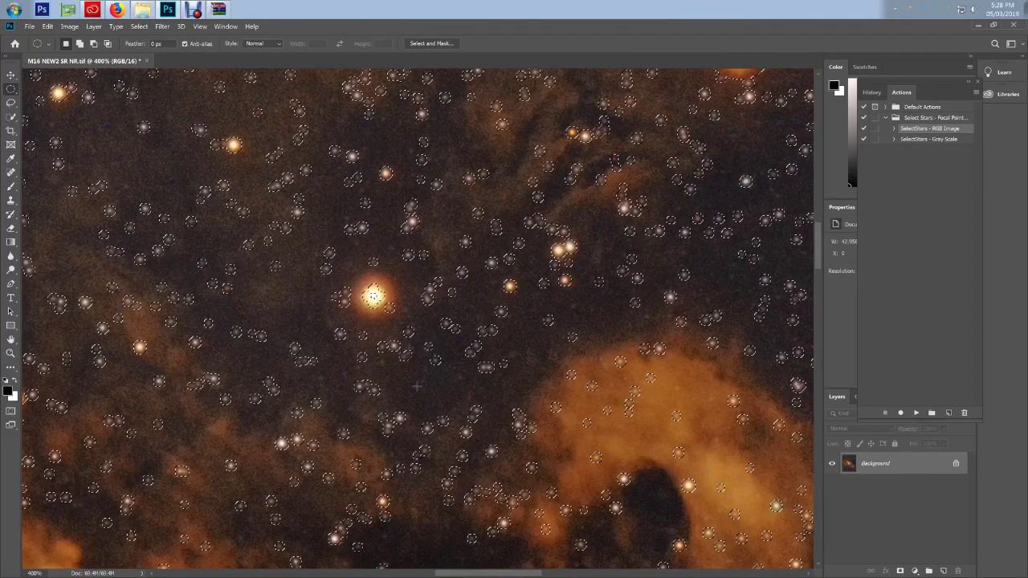
pyautogui.moveTo(391, 321); pyautogui.dragTo(398, 321)
pyautogui.hotkey('ctrl', '-')
pyautogui.hotkey('ctrl', '-')
pyautogui.hotkey('ctrl', '-')
pyautogui.hotkey('ctrl', '-')
pyautogui.hotkey('ctrl', '-')
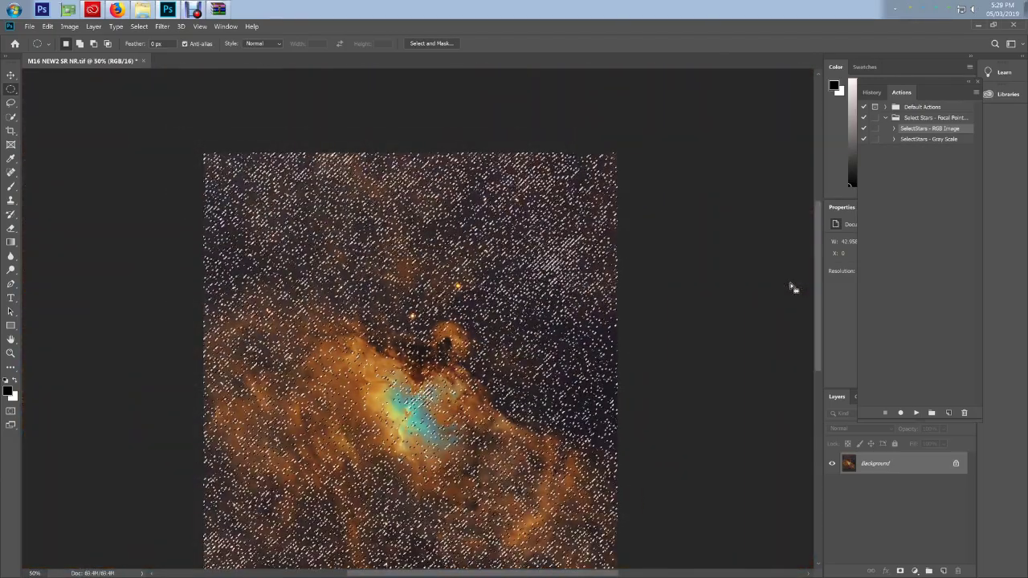
pyautogui.hotkey('ctrl', '-')
pyautogui.hotkey('ctrl', '+')
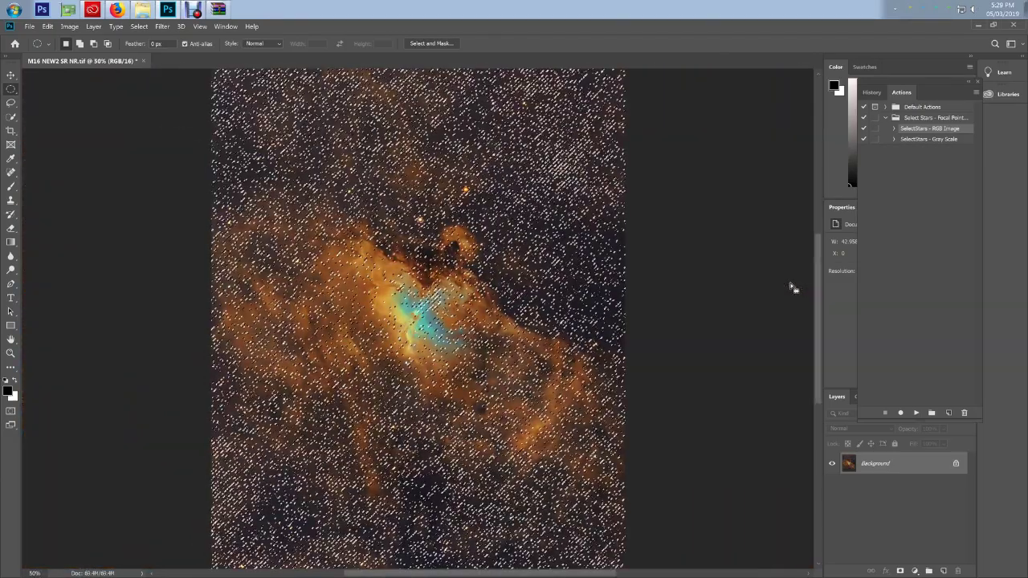
pyautogui.click(48, 26)
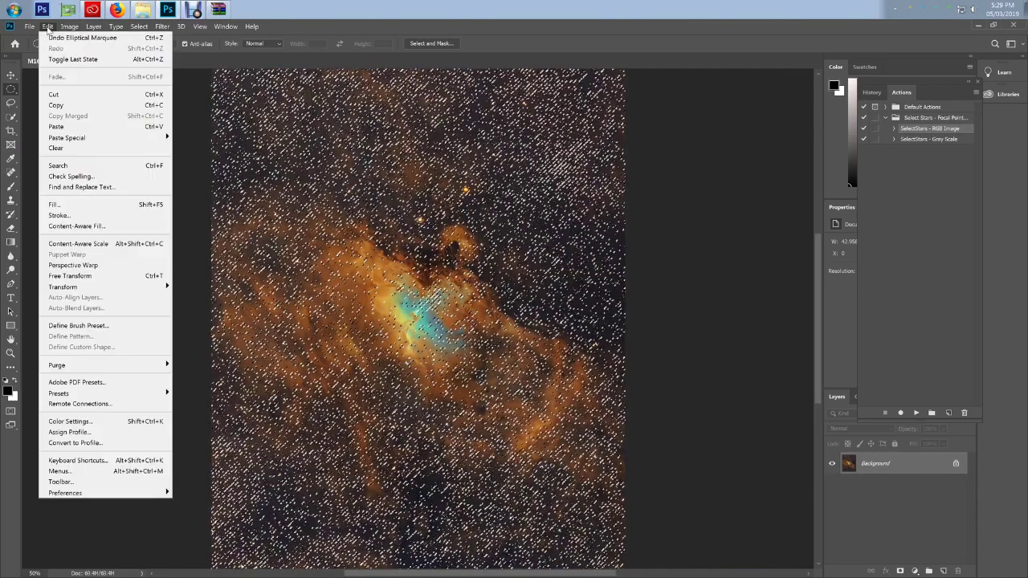
pyautogui.click(76, 226)
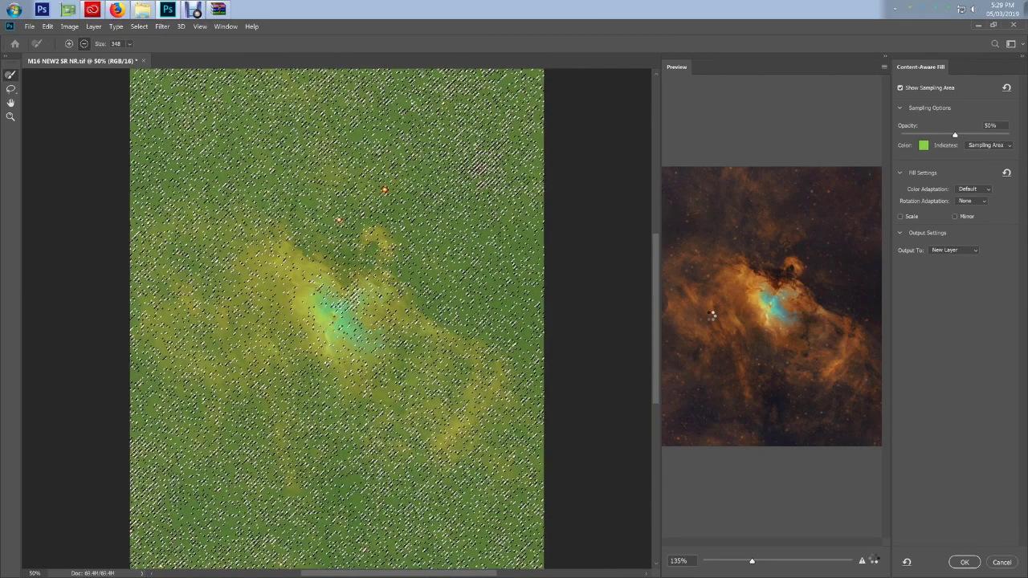
pyautogui.click(999, 562)
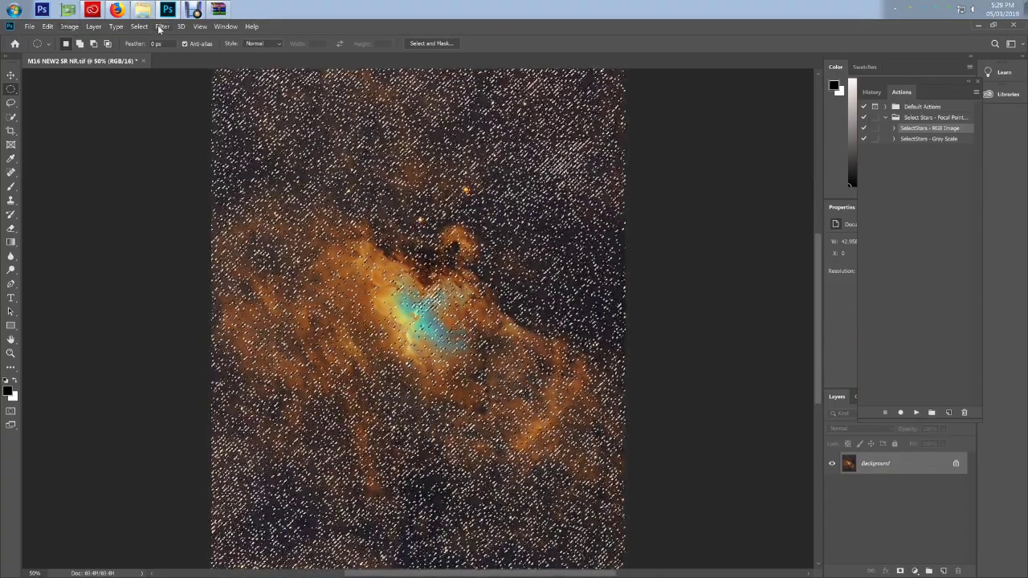
# Expand the star selection by 3 pixels and inspect the star outlines up close.
pyautogui.click(160, 29)
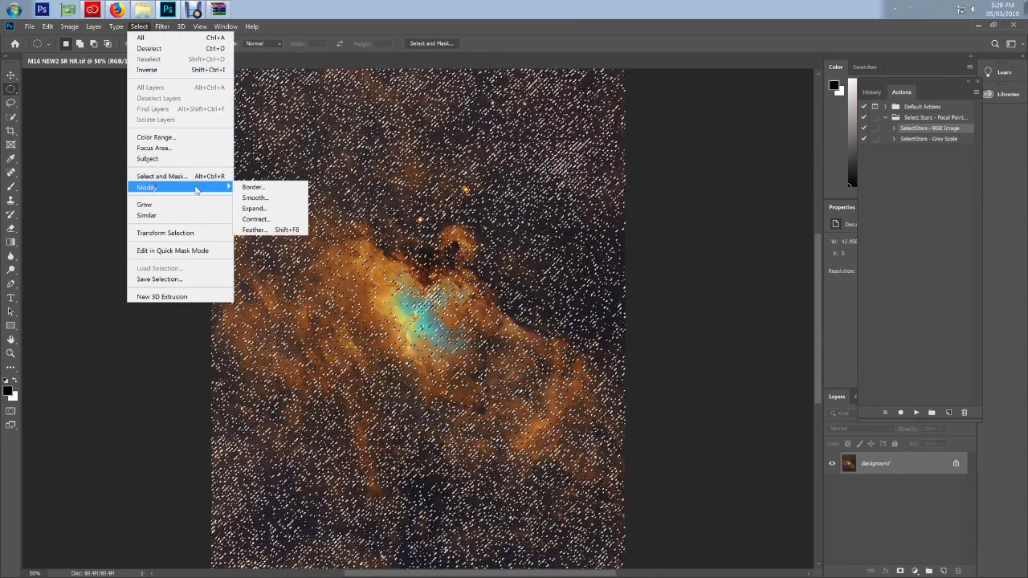
pyautogui.click(254, 208)
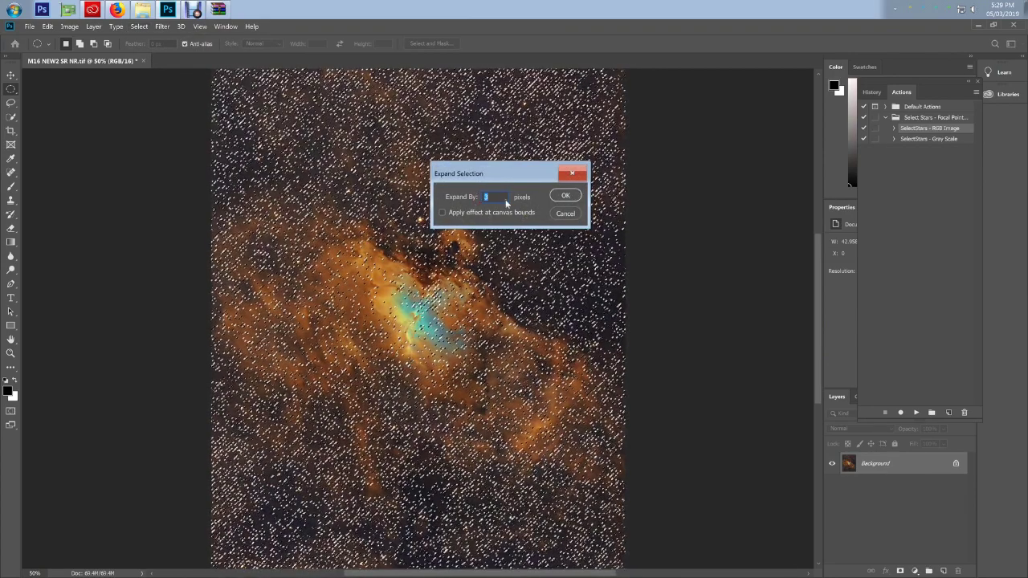
pyautogui.click(565, 195)
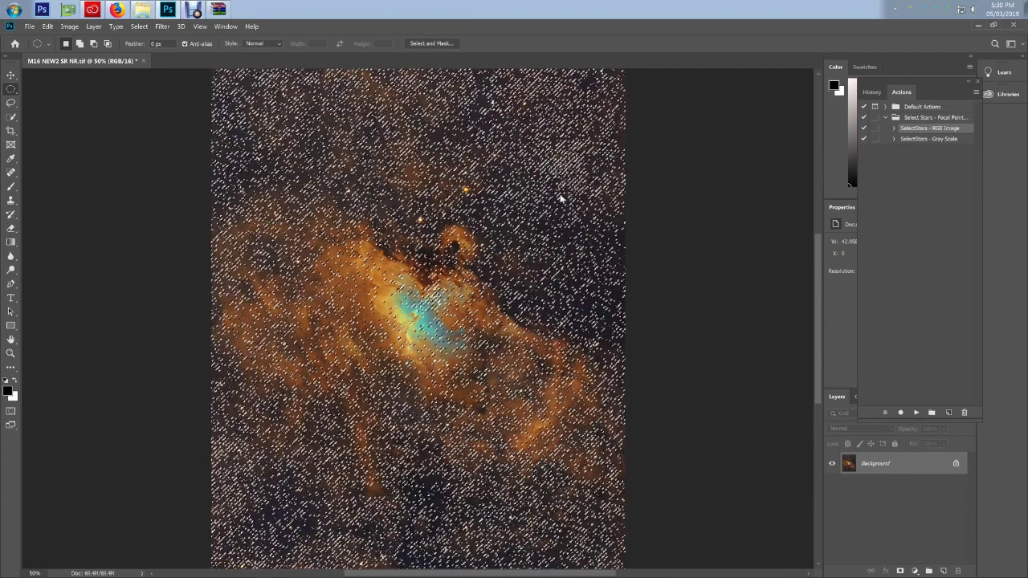
pyautogui.hotkey('ctrl', 'h')
pyautogui.hotkey('ctrl', '1')
pyautogui.hotkey('ctrl', '+')
pyautogui.hotkey('ctrl', '+')
pyautogui.hotkey('ctrl', '+')
pyautogui.hotkey('ctrl', 'h')
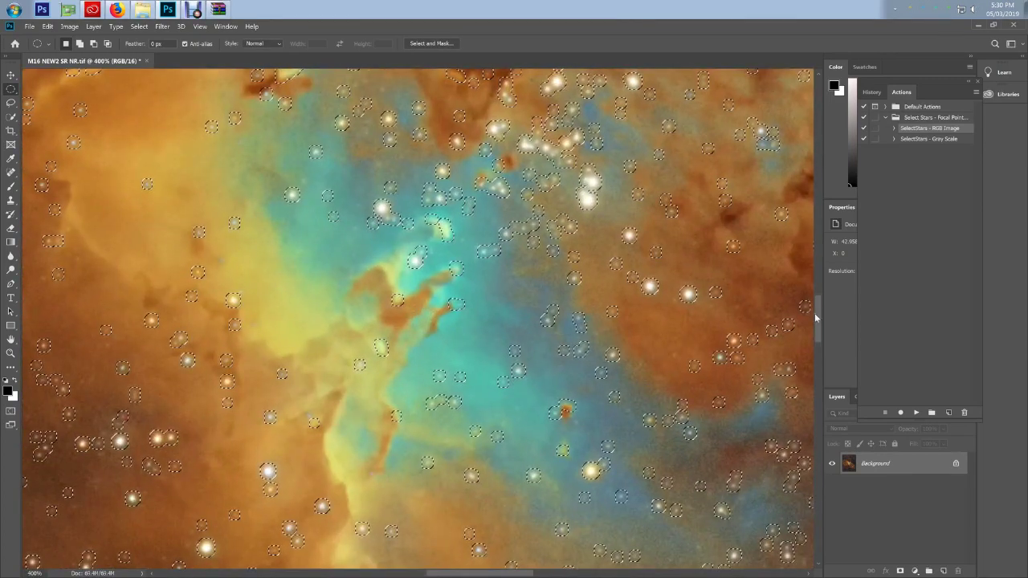
pyautogui.moveTo(814, 314); pyautogui.dragTo(818, 197)
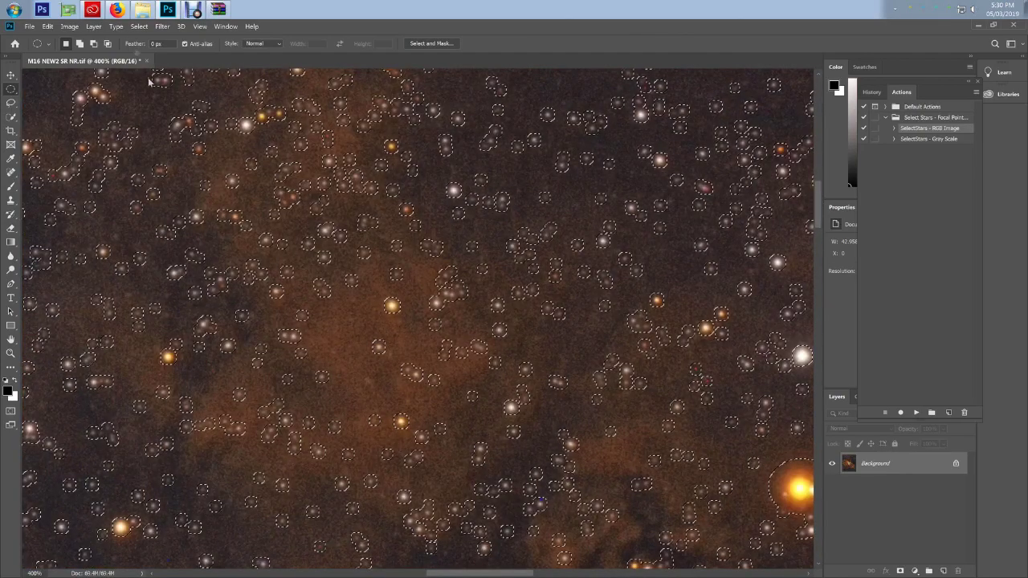
# Expand the star selection two more times.
pyautogui.click(162, 26)
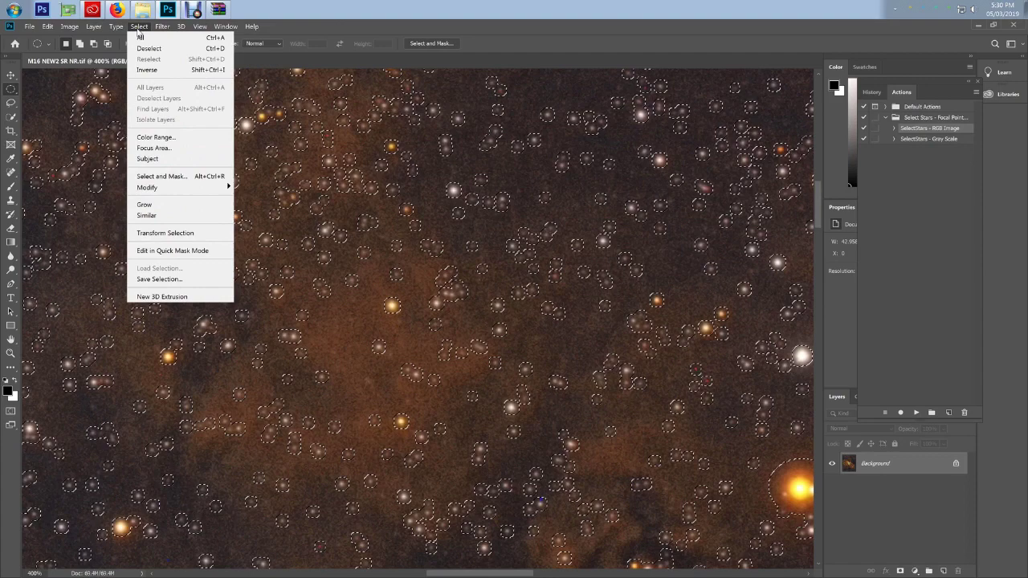
pyautogui.moveTo(148, 187)
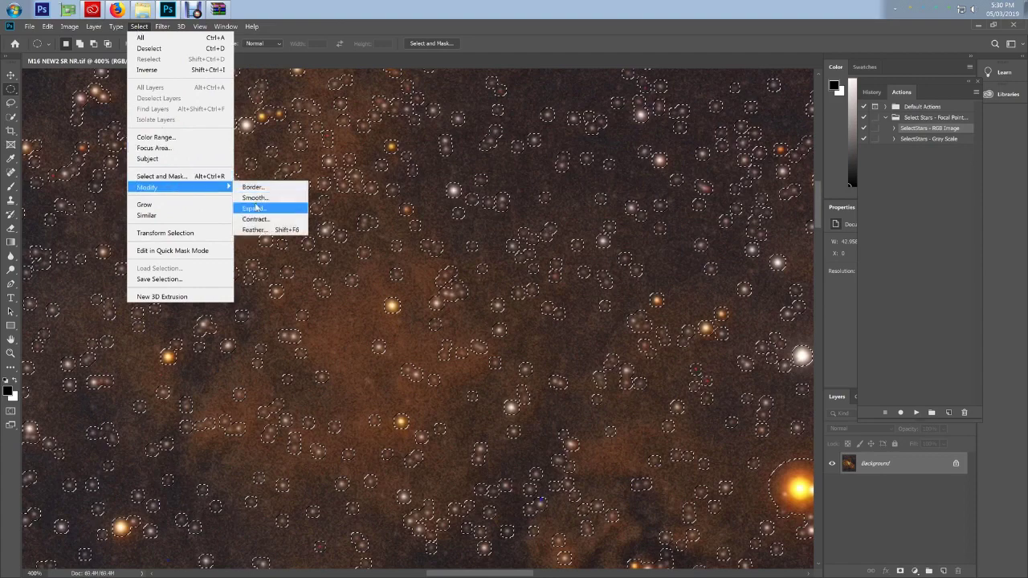
pyautogui.click(256, 208)
pyautogui.click(572, 202)
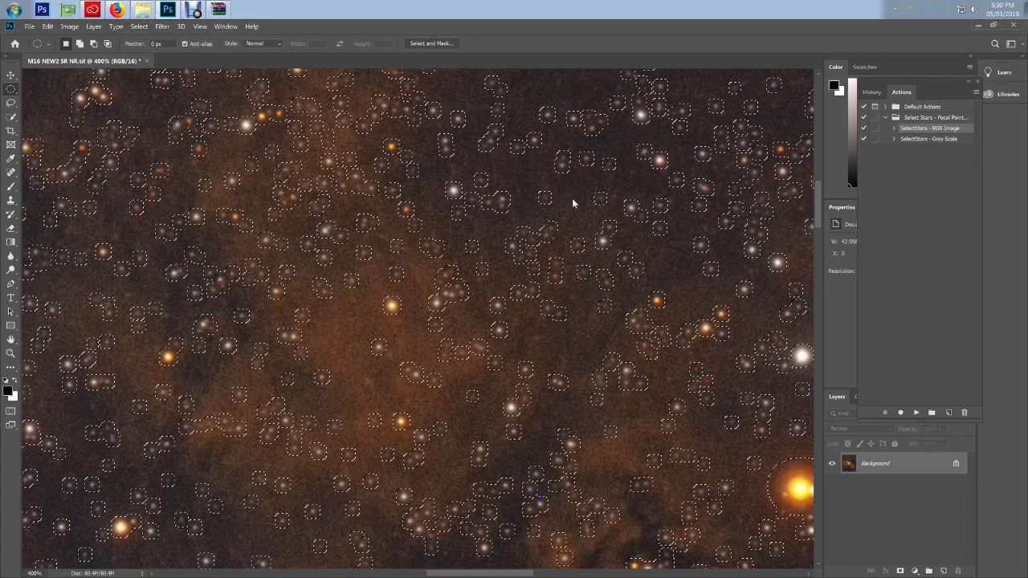
pyautogui.scroll(-2, 546, 265)
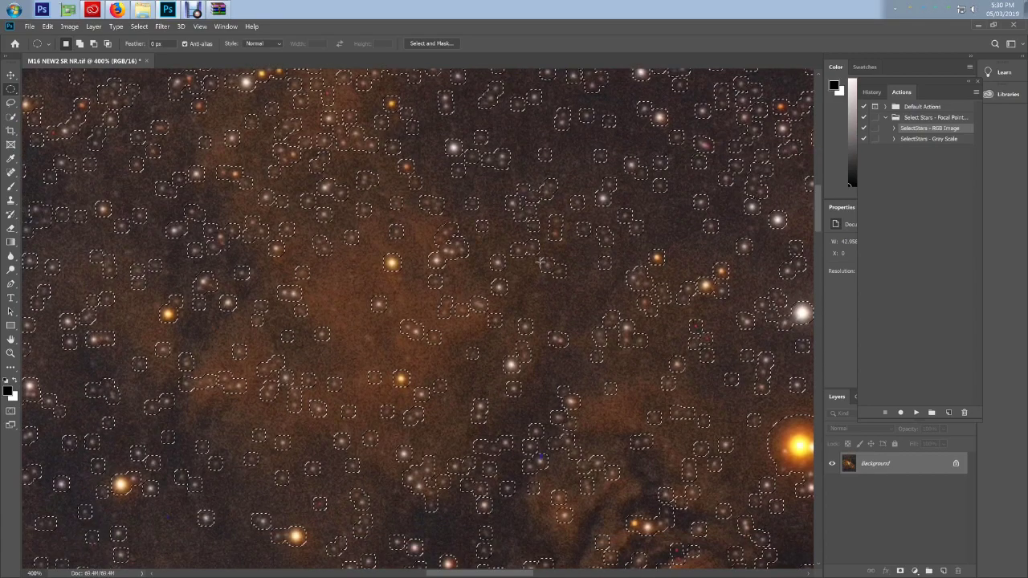
pyautogui.hotkey('ctrl', '-')
pyautogui.click(139, 25)
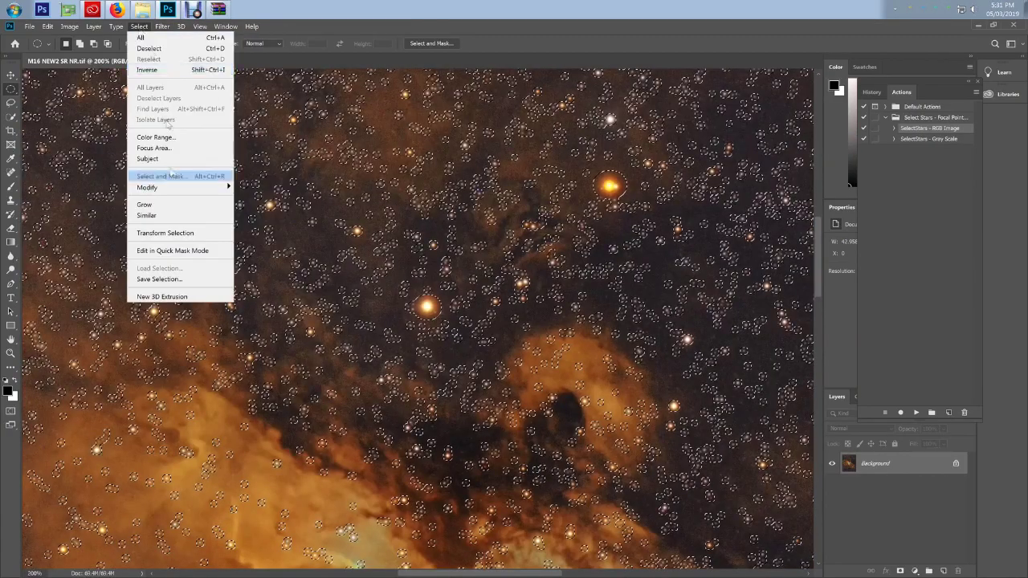
pyautogui.click(253, 209)
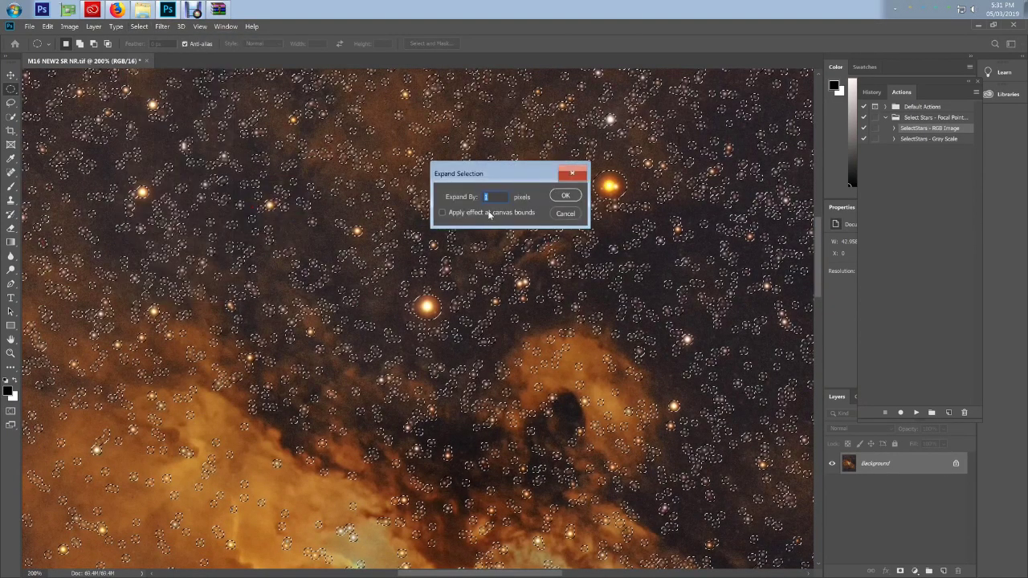
pyautogui.click(570, 196)
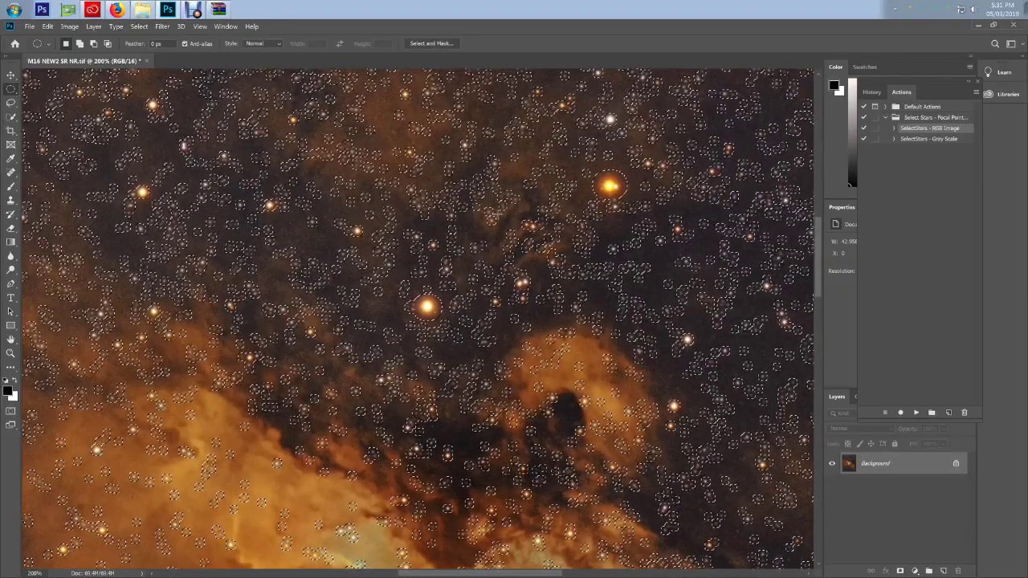
# Content-Aware Fill the selected stars, outputting to a new Background copy layer.
pyautogui.hotkey('ctrl', '-')
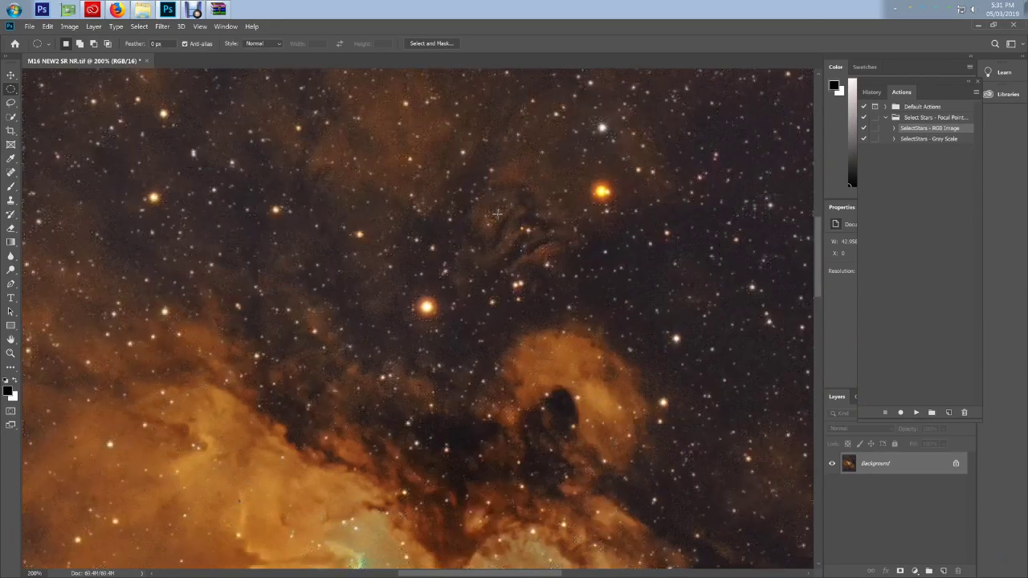
pyautogui.hotkey('ctrl', '-')
pyautogui.hotkey('ctrl', '-')
pyautogui.hotkey('ctrl', '-')
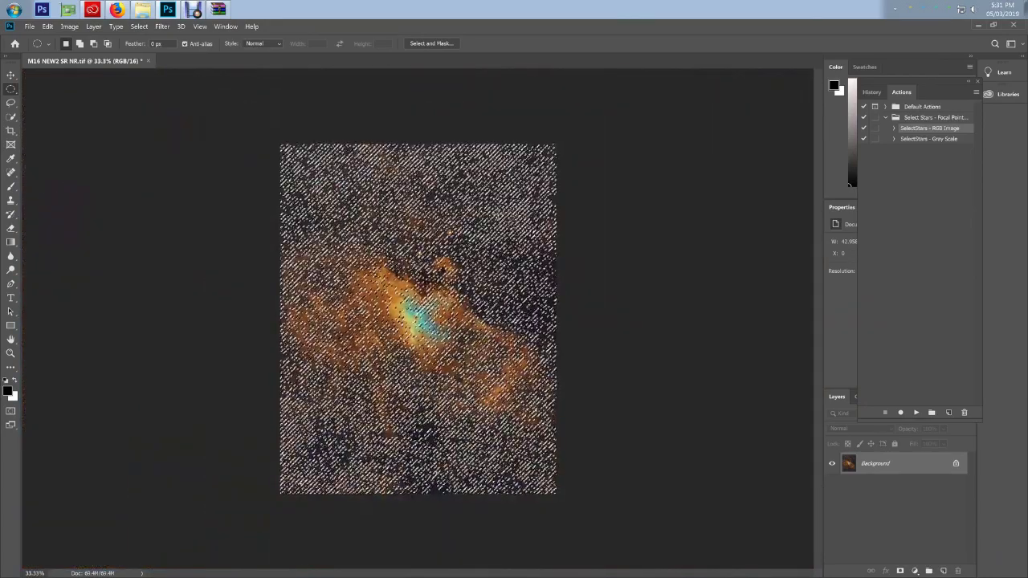
pyautogui.click(69, 27)
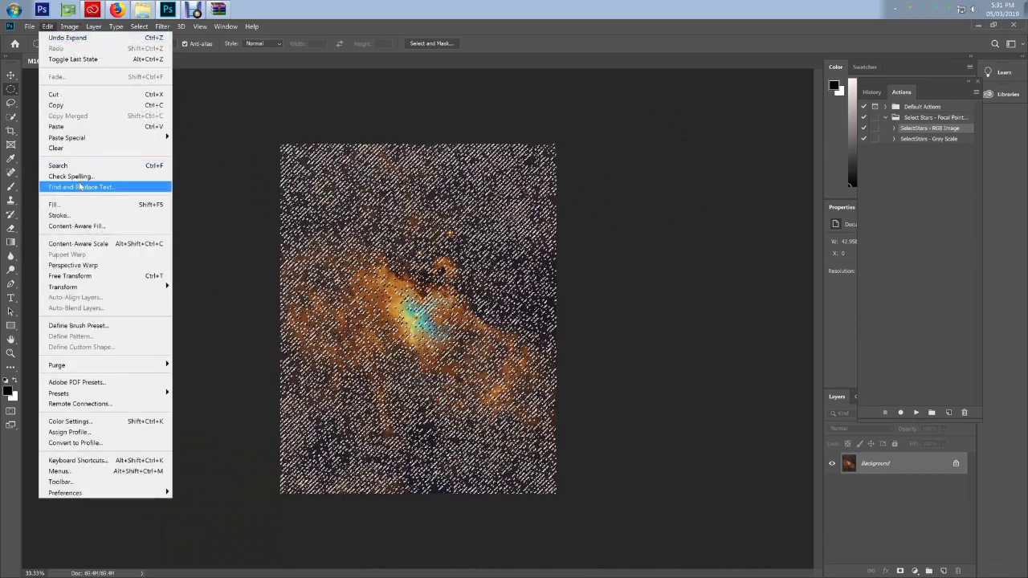
pyautogui.click(88, 226)
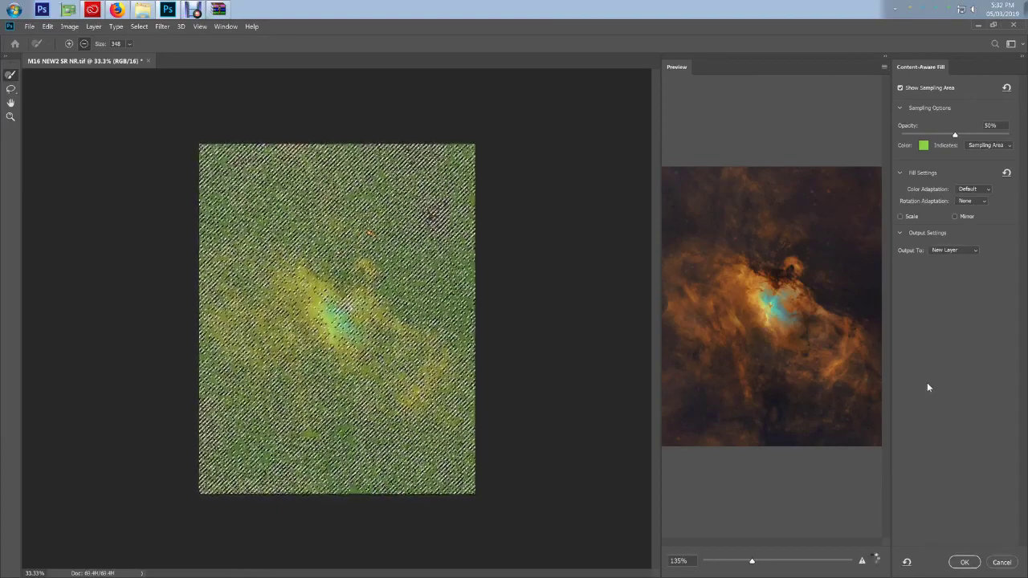
pyautogui.click(966, 565)
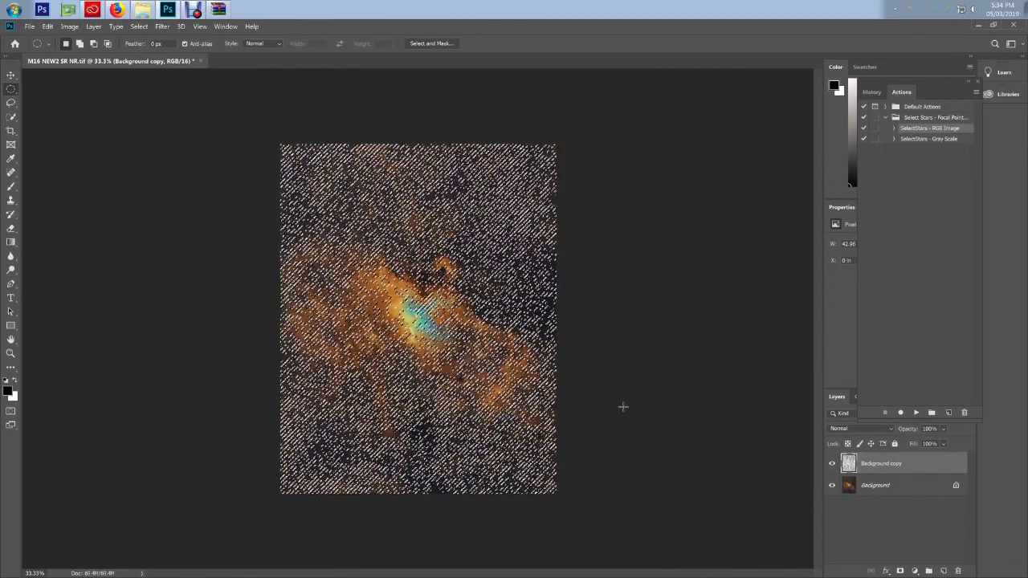
pyautogui.hotkey('ctrl', '1')
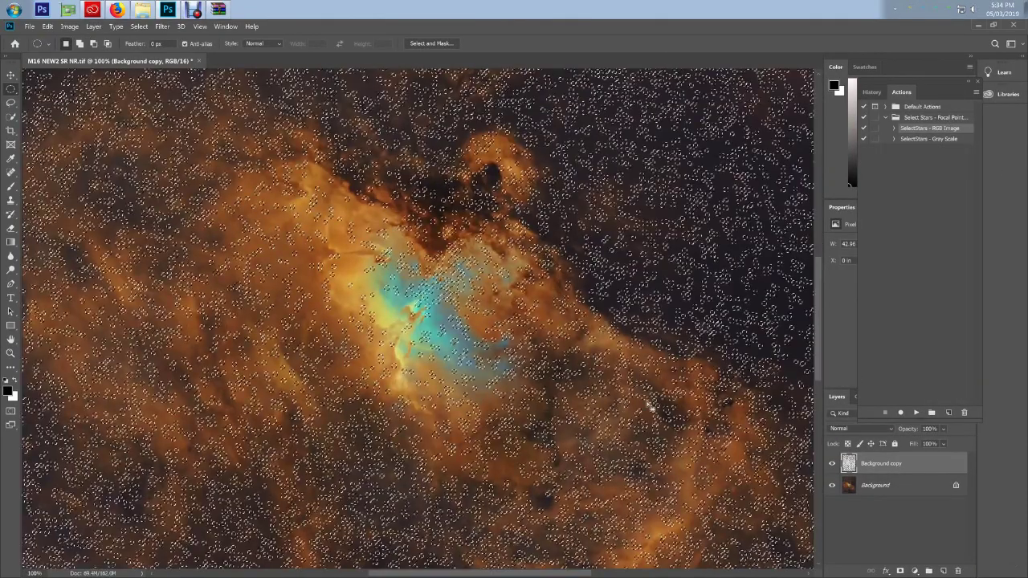
pyautogui.moveTo(821, 366); pyautogui.dragTo(823, 292)
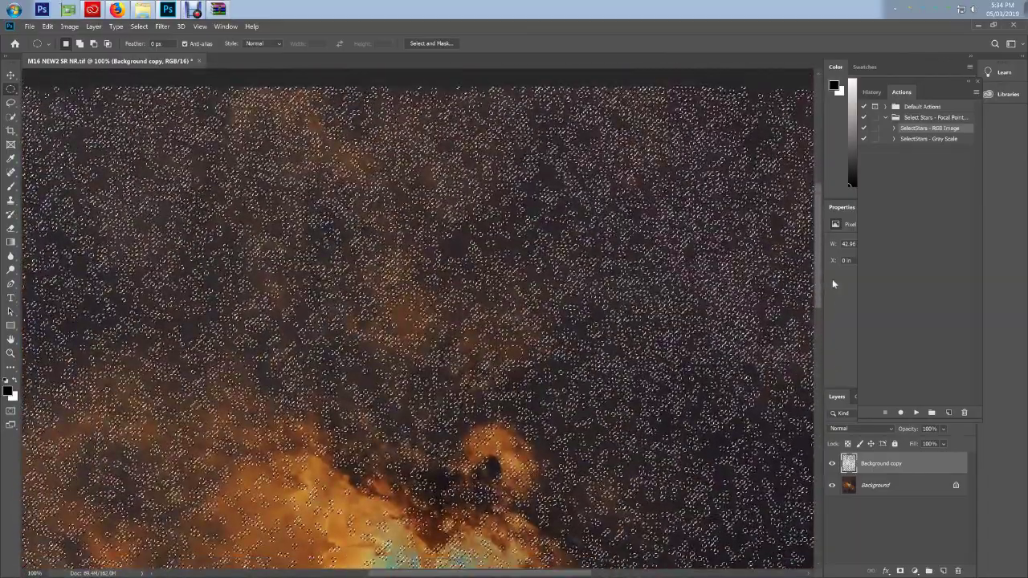
pyautogui.hotkey('ctrl', '+')
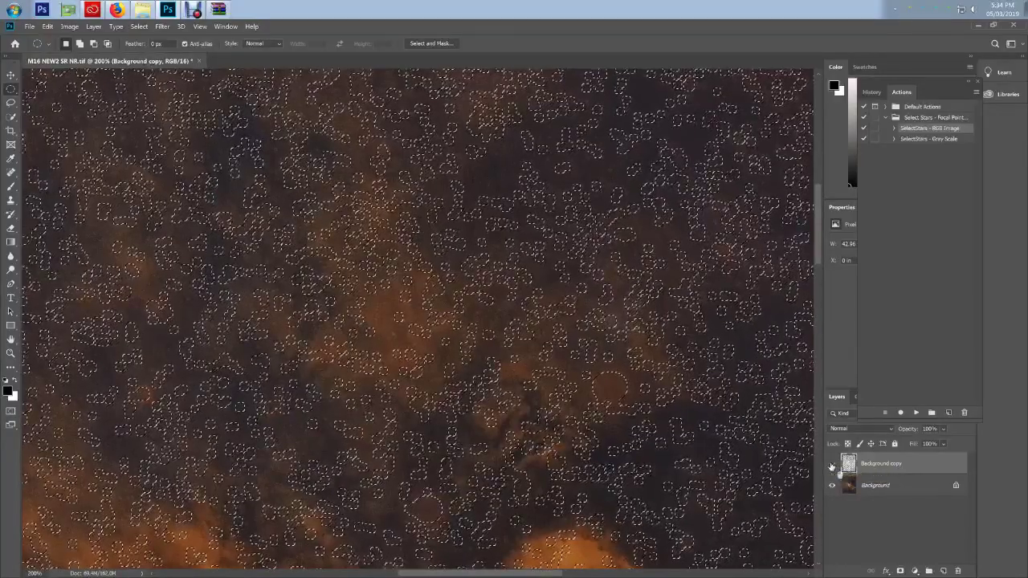
pyautogui.click(832, 464)
pyautogui.click(832, 464)
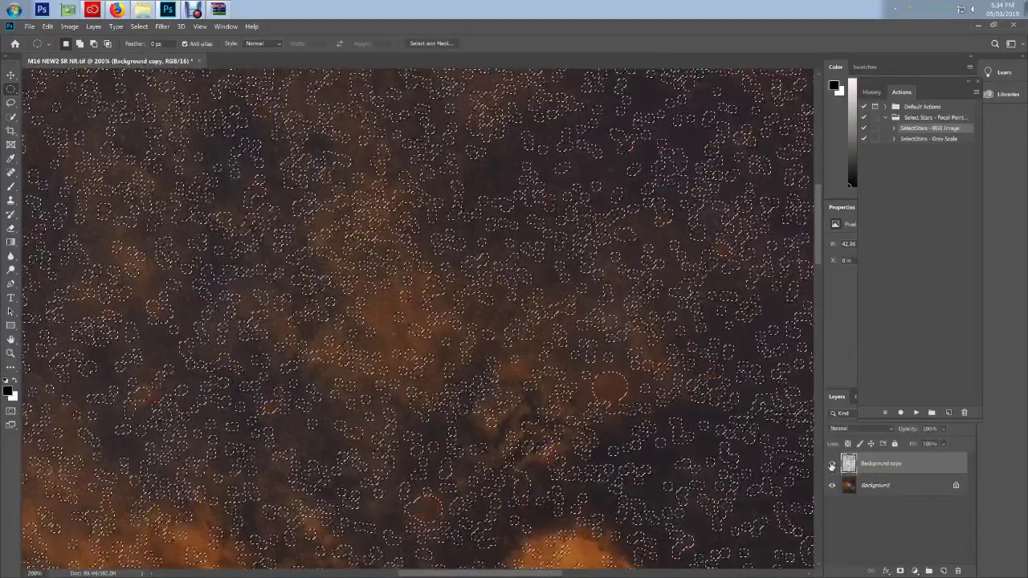
pyautogui.click(833, 464)
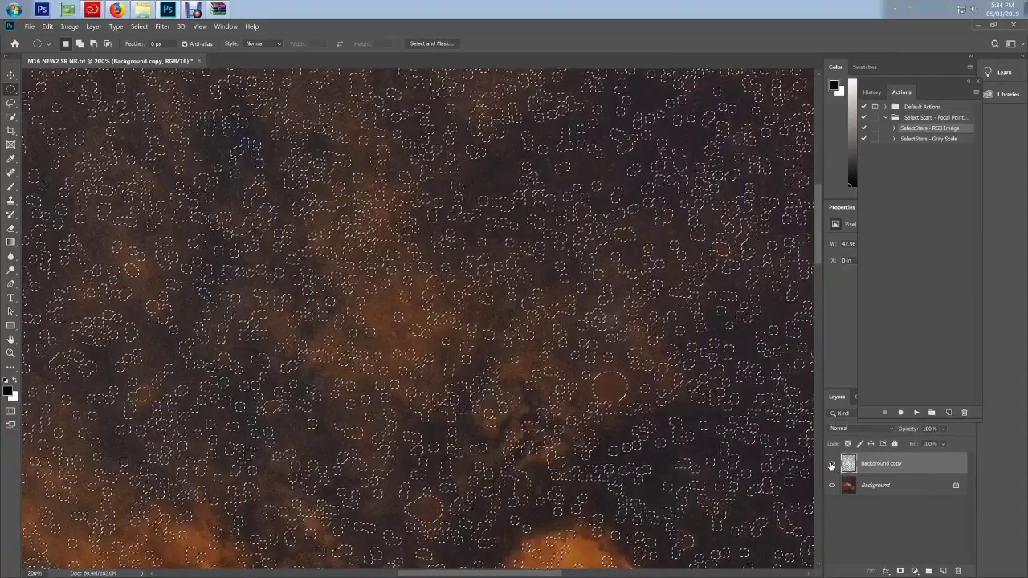
pyautogui.click(832, 465)
pyautogui.click(832, 464)
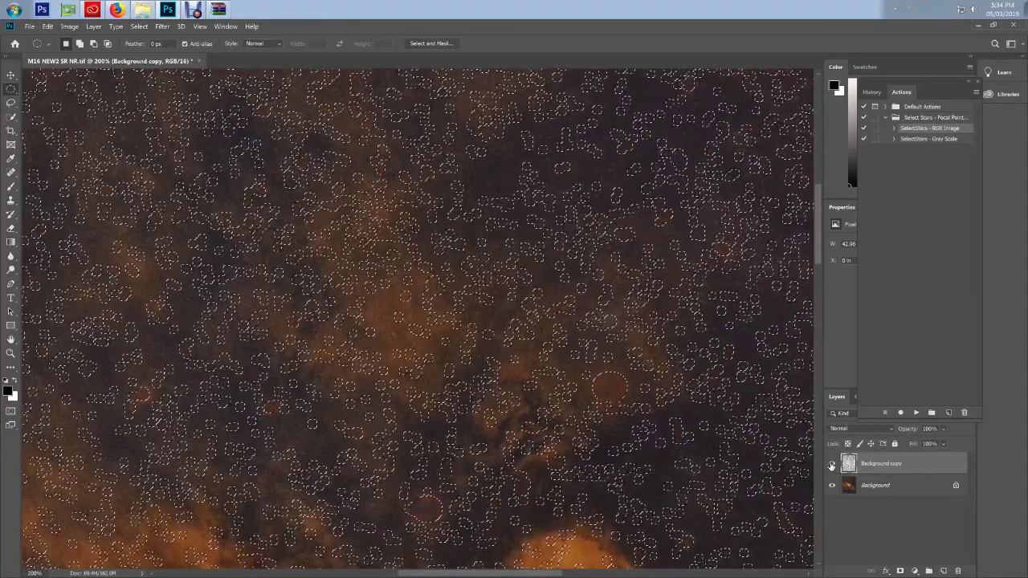
pyautogui.click(832, 465)
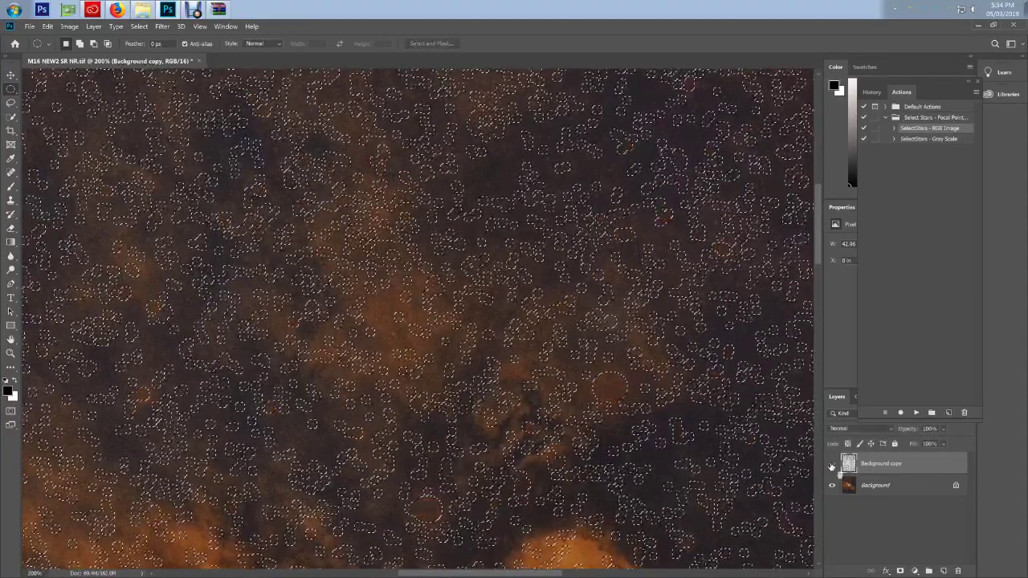
pyautogui.click(832, 464)
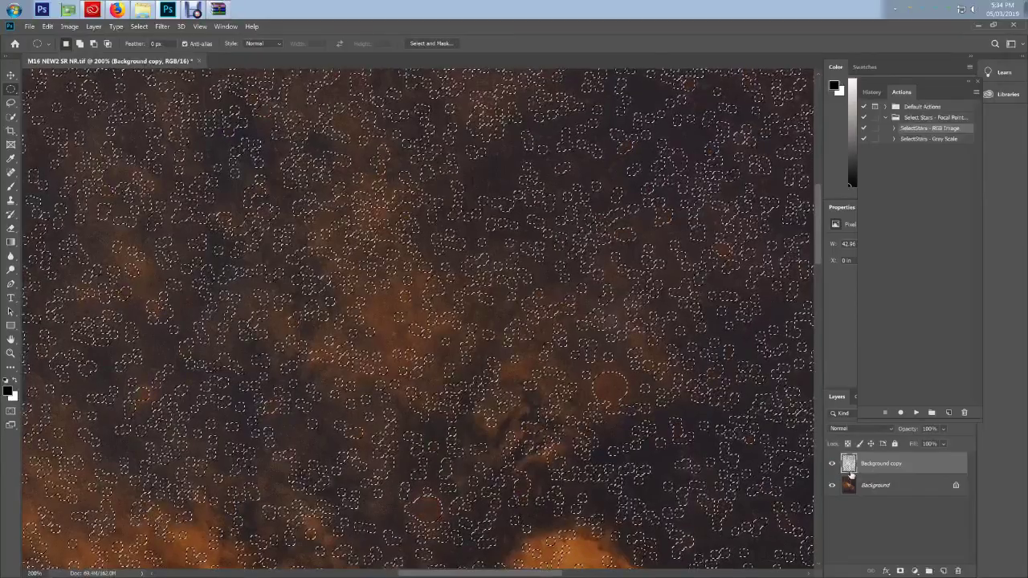
pyautogui.keyDown('shift'); pyautogui.click(874, 482); pyautogui.keyUp('shift')
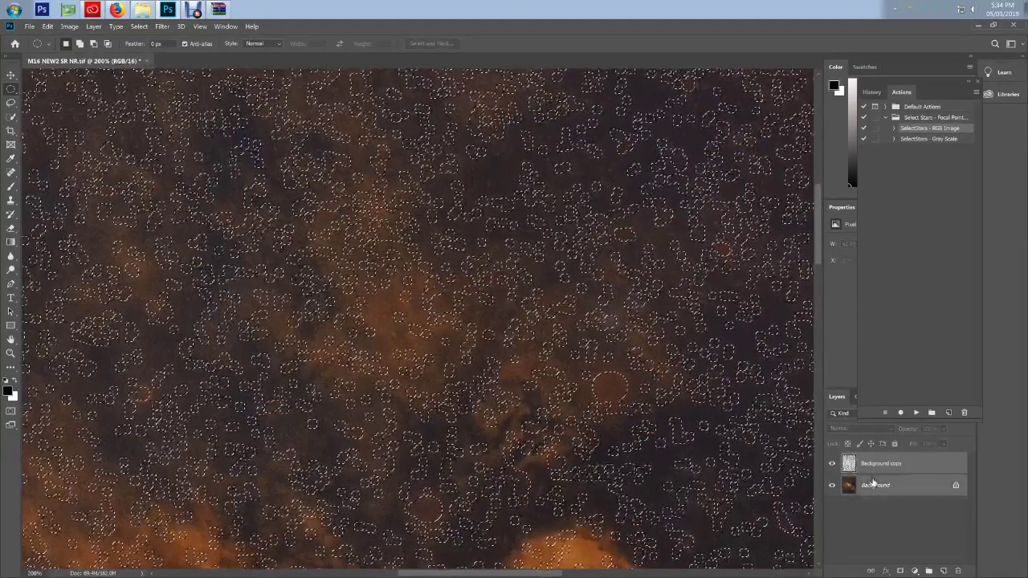
# Merge the Background copy into the Background layer and deselect the stars.
pyautogui.rightClick(873, 482)
pyautogui.click(891, 427)
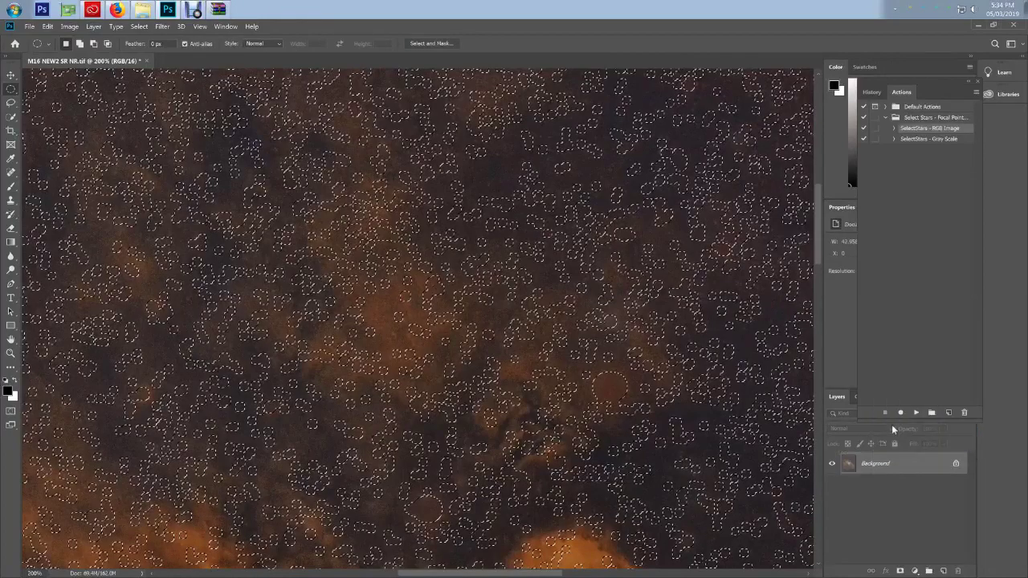
pyautogui.hotkey('ctrl', 'd')
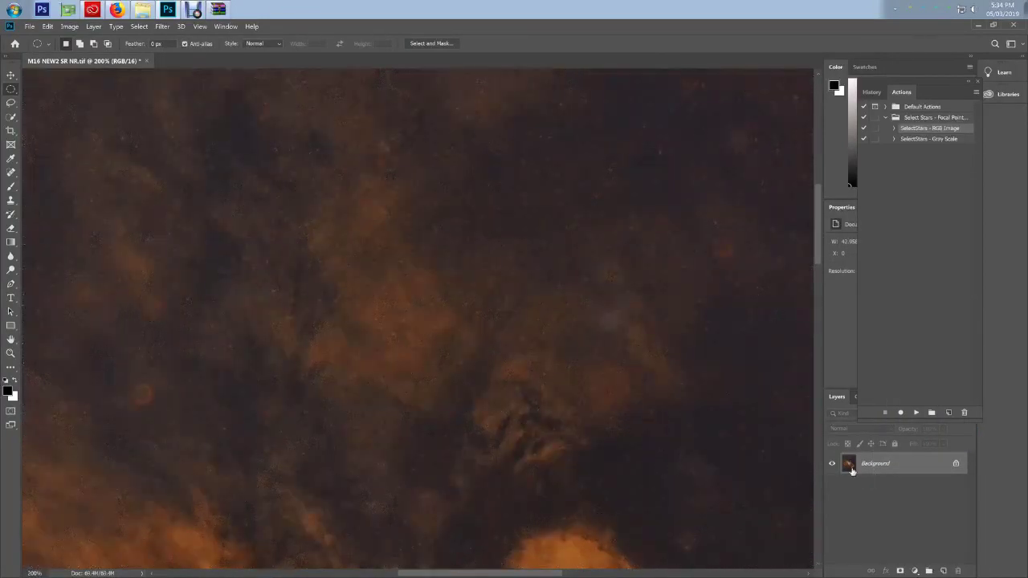
pyautogui.hotkey('ctrl', '-')
pyautogui.hotkey('ctrl', '-')
pyautogui.hotkey('ctrl', '-')
pyautogui.hotkey('ctrl', '-')
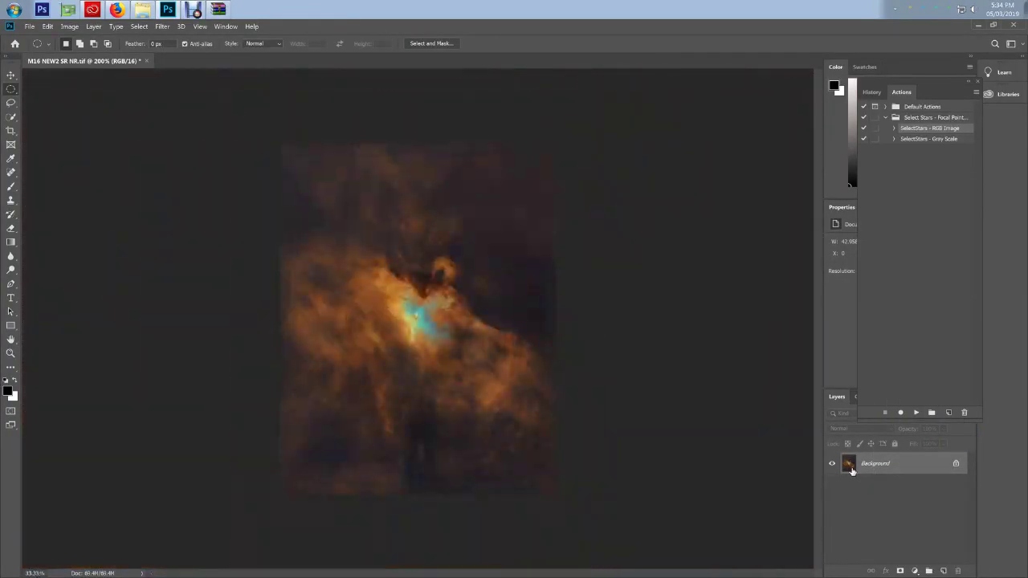
pyautogui.hotkey('ctrl', '-')
pyautogui.hotkey('ctrl', '+')
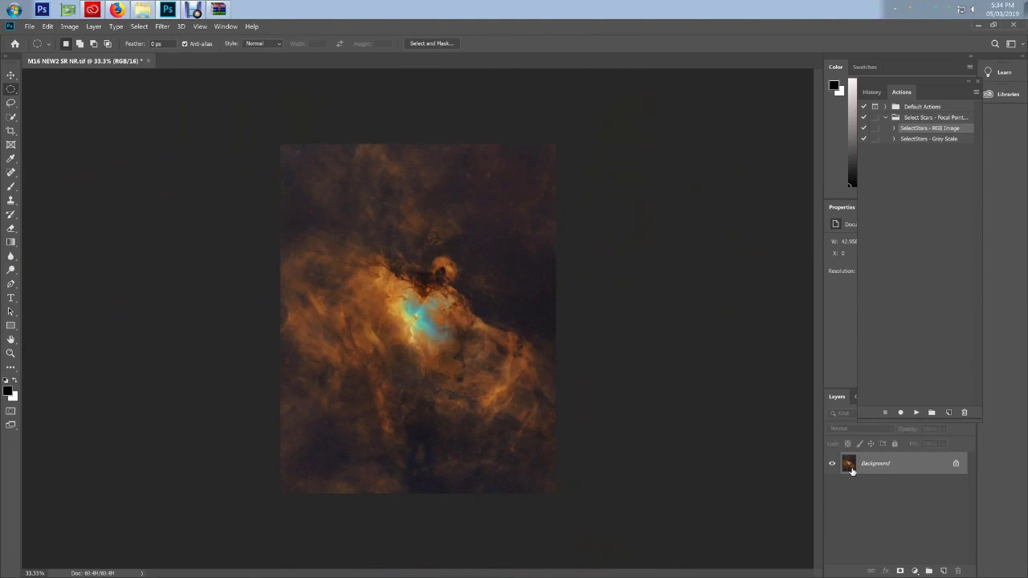
pyautogui.hotkey('ctrl', '+')
pyautogui.scroll(2, 733, 371)
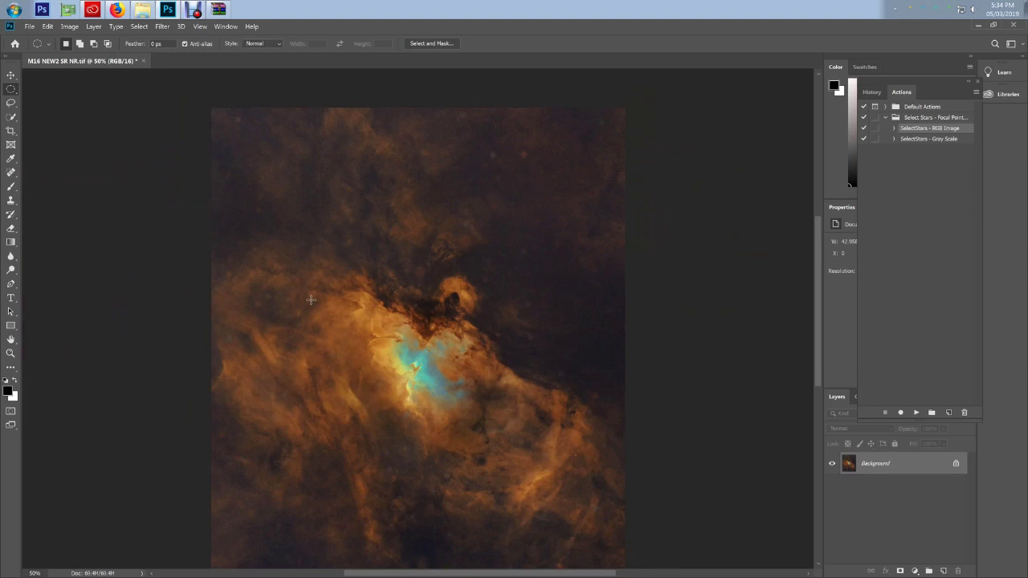
# Switch to the Elliptical Marquee and add ovals around stars in the upper nebula.
pyautogui.rightClick(10, 92)
pyautogui.click(36, 98)
pyautogui.moveTo(566, 380); pyautogui.dragTo(567, 381)
pyautogui.moveTo(386, 253); pyautogui.dragTo(387, 254)
pyautogui.moveTo(221, 253)
pyautogui.mouseDown()
pyautogui.moveTo(236, 263)
pyautogui.moveTo(236, 281)
pyautogui.mouseUp()
pyautogui.moveTo(222, 330); pyautogui.dragTo(236, 346)
pyautogui.moveTo(254, 191); pyautogui.dragTo(267, 206)
pyautogui.moveTo(253, 205); pyautogui.dragTo(265, 217)
pyautogui.moveTo(518, 148); pyautogui.dragTo(533, 163)
pyautogui.moveTo(489, 200); pyautogui.dragTo(543, 228)
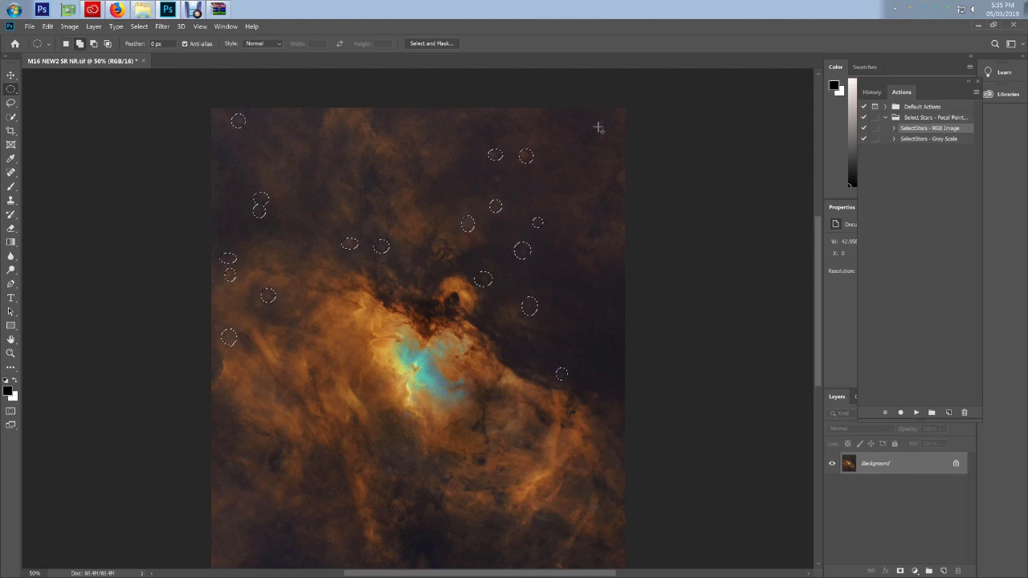
pyautogui.scroll(-3, 609, 325)
# Add ovals around more stars near the pillars, lower nebula and left side.
pyautogui.moveTo(397, 303); pyautogui.dragTo(412, 319)
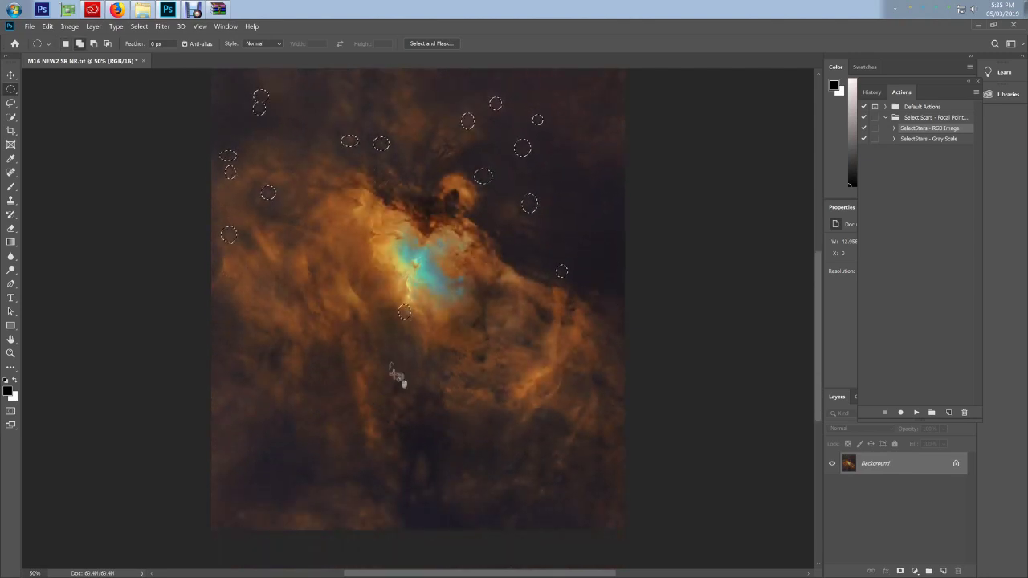
pyautogui.moveTo(384, 361)
pyautogui.mouseDown()
pyautogui.moveTo(402, 381)
pyautogui.moveTo(453, 382)
pyautogui.mouseUp()
pyautogui.moveTo(448, 429); pyautogui.dragTo(484, 475)
pyautogui.moveTo(503, 460)
pyautogui.mouseDown()
pyautogui.moveTo(517, 474)
pyautogui.moveTo(471, 483)
pyautogui.mouseUp()
pyautogui.moveTo(554, 474); pyautogui.dragTo(568, 489)
pyautogui.moveTo(588, 401); pyautogui.dragTo(603, 414)
pyautogui.moveTo(274, 419); pyautogui.dragTo(286, 432)
pyautogui.moveTo(213, 325); pyautogui.dragTo(228, 339)
pyautogui.moveTo(234, 504); pyautogui.dragTo(250, 521)
pyautogui.moveTo(250, 481); pyautogui.dragTo(265, 497)
pyautogui.scroll(3, 675, 474)
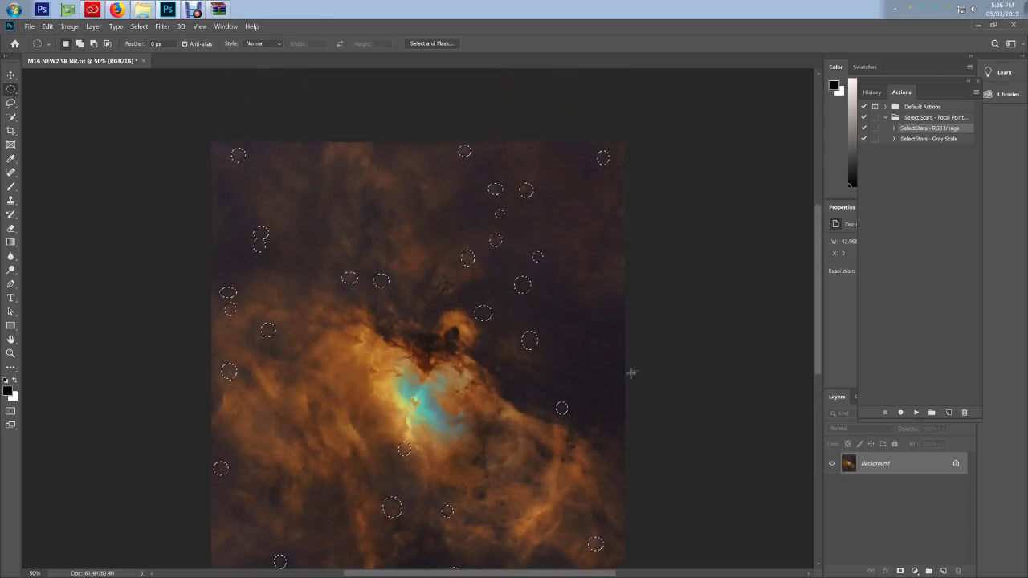
pyautogui.hotkey('ctrl', '-')
pyautogui.hotkey('alt', 'e')
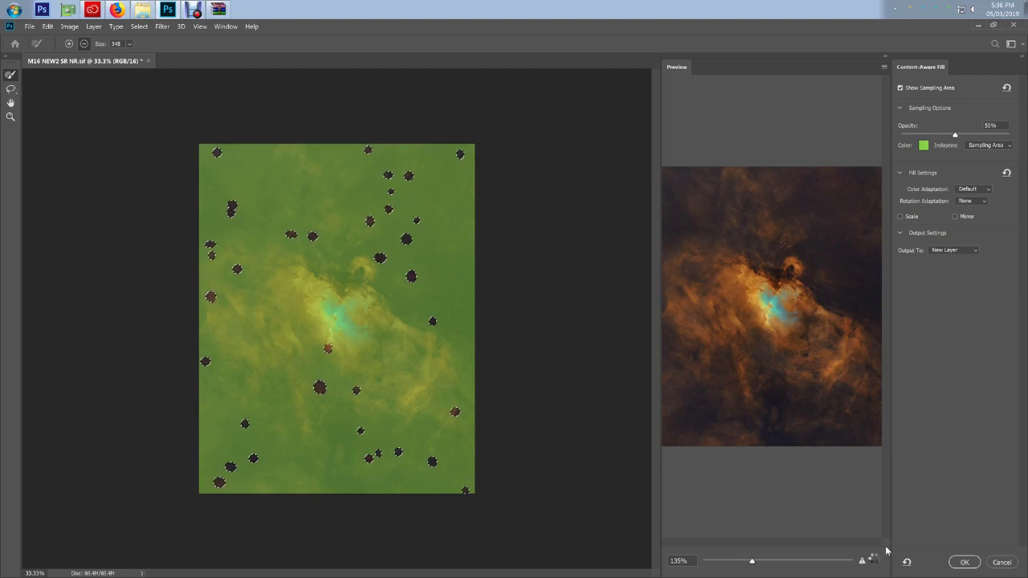
# Apply Content-Aware Fill to the oval star selection with output to a new layer.
pyautogui.click(964, 564)
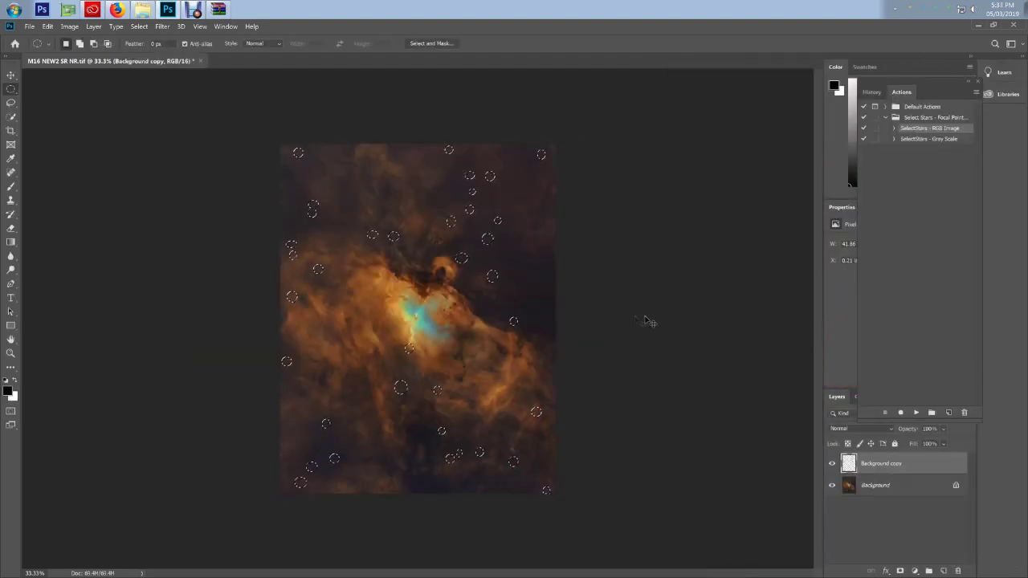
pyautogui.hotkey('ctrl', '1')
# Toggle the Background copy's visibility to compare the star-free fill against the original stars.
pyautogui.moveTo(821, 333); pyautogui.dragTo(821, 266)
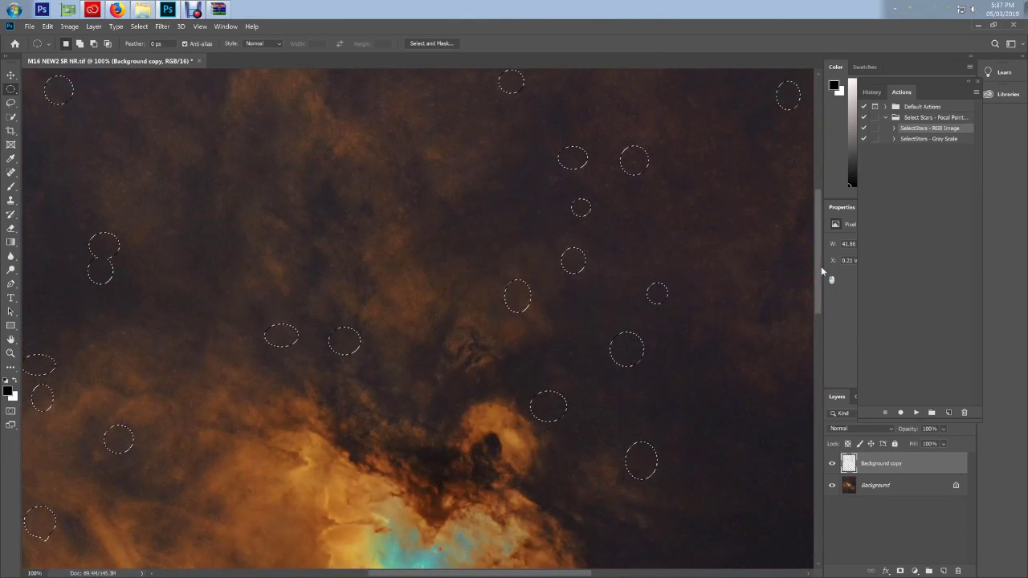
pyautogui.click(832, 463)
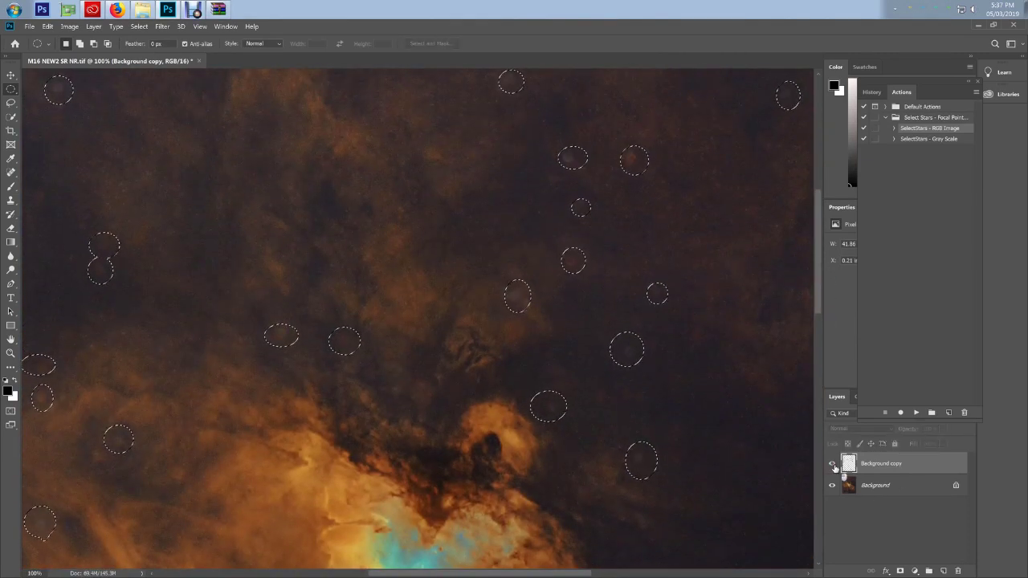
pyautogui.click(832, 464)
pyautogui.moveTo(821, 275); pyautogui.dragTo(821, 266)
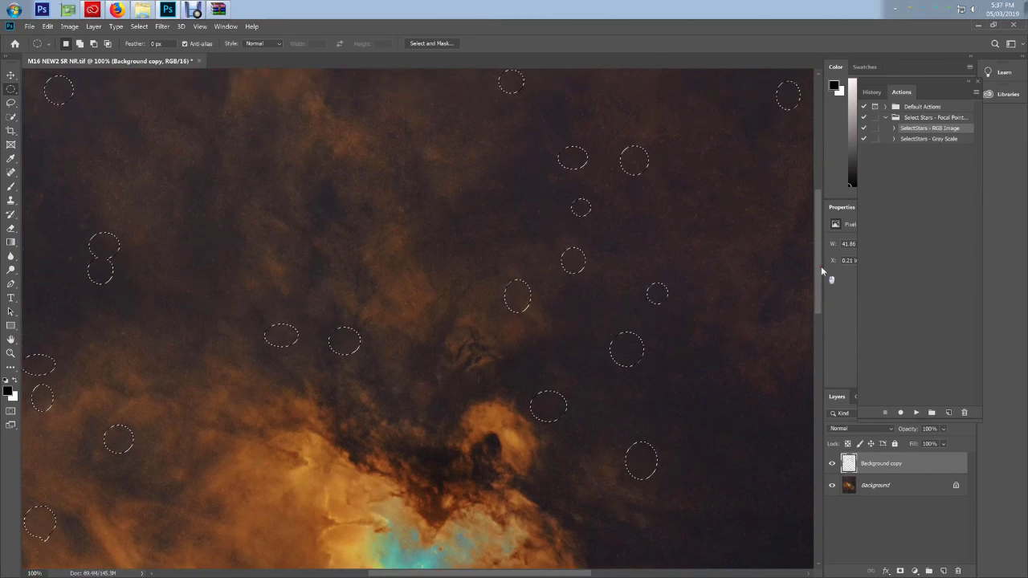
pyautogui.click(832, 464)
pyautogui.click(833, 464)
pyautogui.click(832, 463)
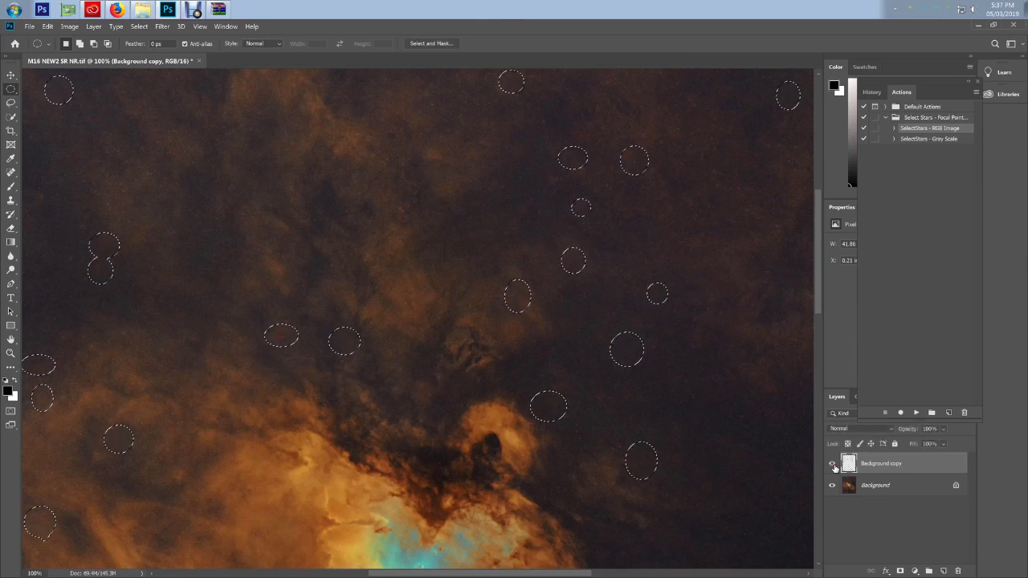
# Merge Background copy and Background into a single layer, then view it at 50% zoom.
pyautogui.keyDown('shift'); pyautogui.click(868, 485); pyautogui.keyUp('shift')
pyautogui.rightClick(869, 483)
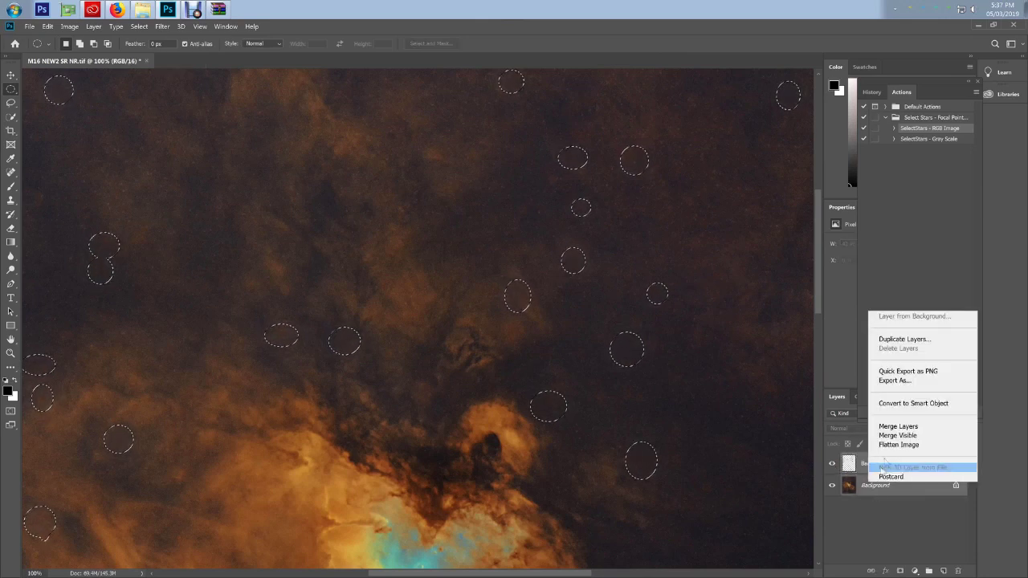
pyautogui.click(886, 428)
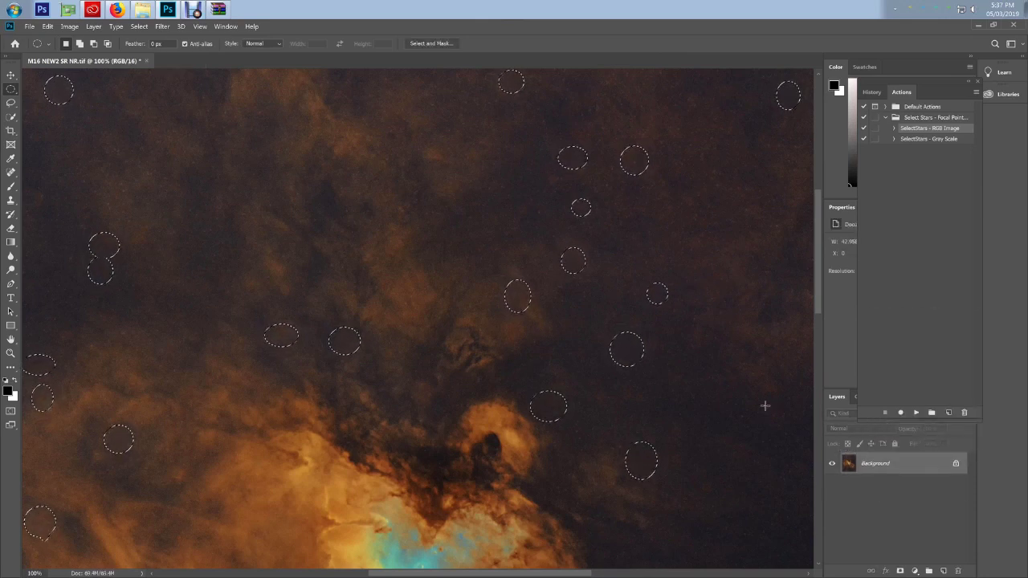
pyautogui.moveTo(819, 309); pyautogui.dragTo(810, 443)
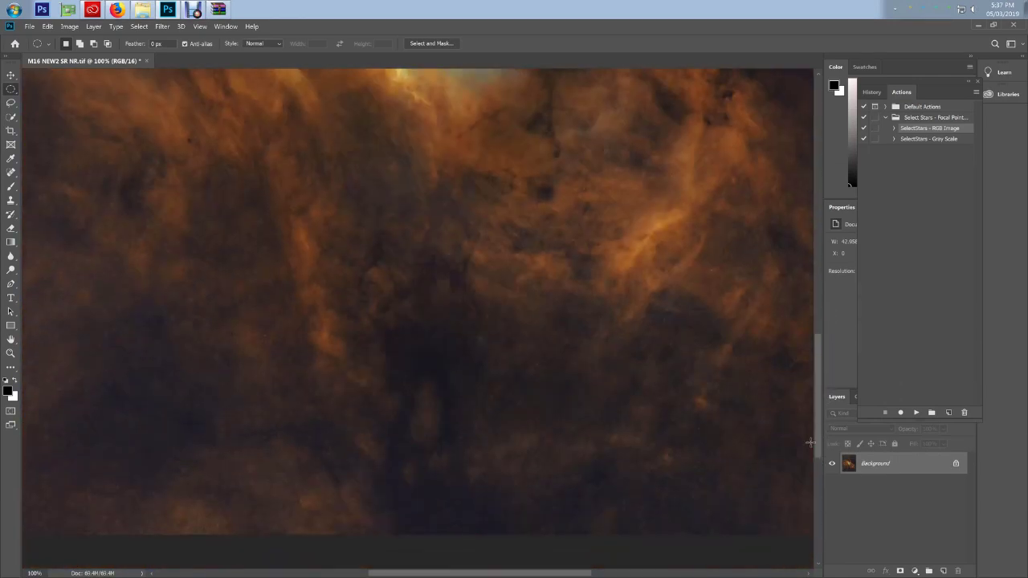
pyautogui.hotkey('ctrl', '-')
pyautogui.hotkey('ctrl', '-')
pyautogui.hotkey('ctrl', '-')
pyautogui.hotkey('ctrl', '-')
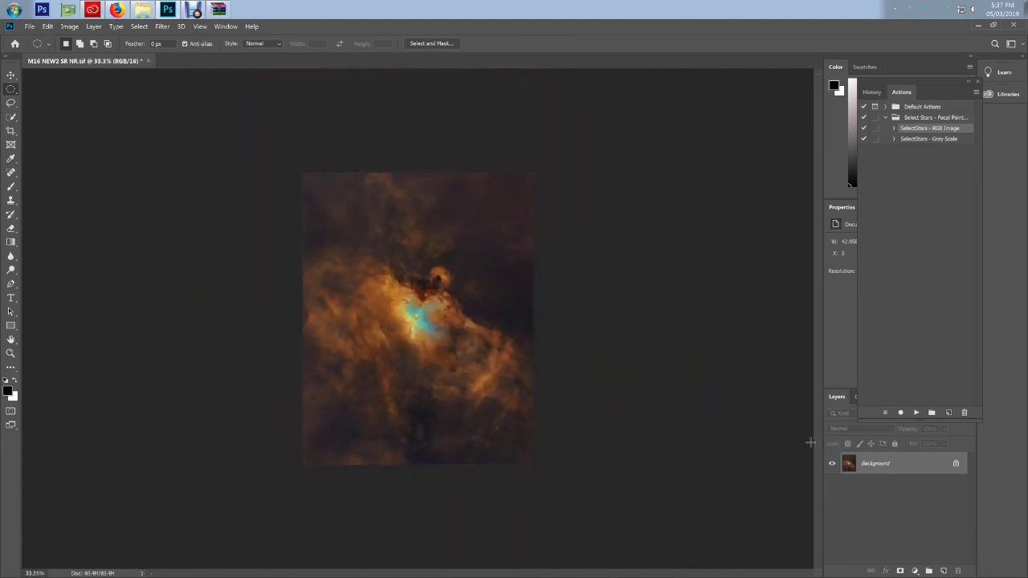
pyautogui.hotkey('ctrl', '+')
pyautogui.hotkey('ctrl', '+')
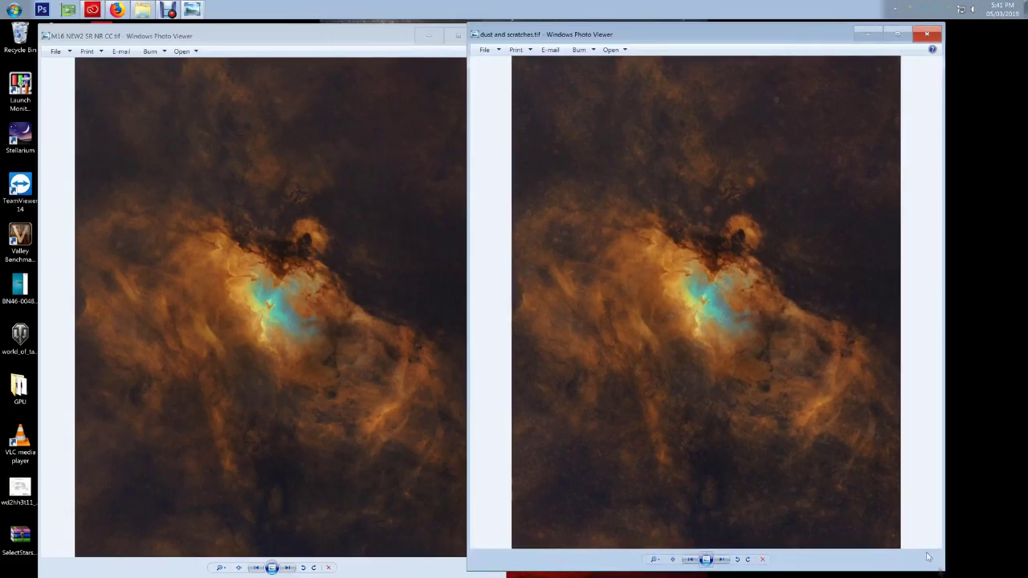
pyautogui.click(673, 562)
pyautogui.scroll(1, 691, 300)
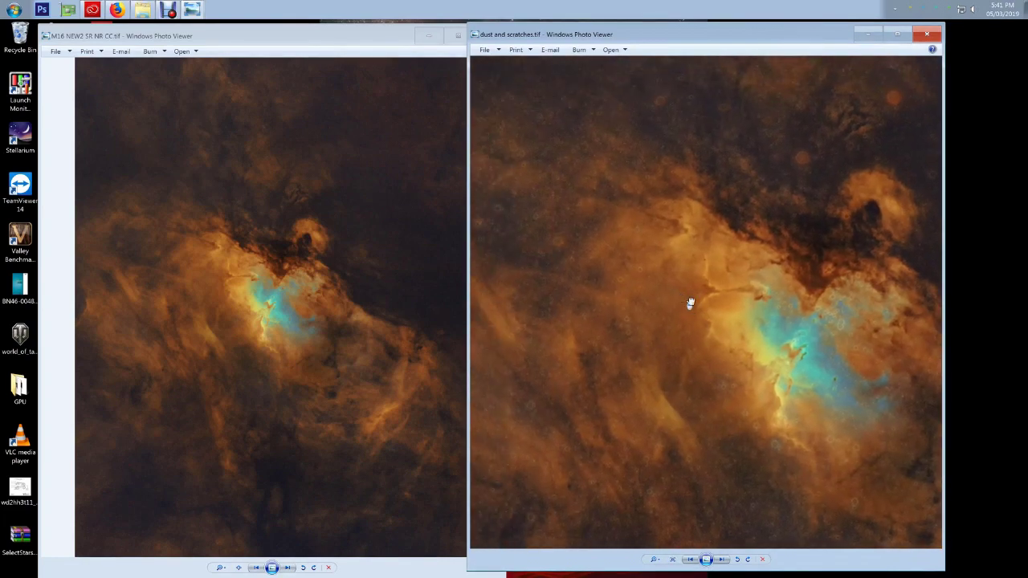
pyautogui.scroll(1, 775, 324)
pyautogui.scroll(1, 779, 311)
pyautogui.moveTo(779, 311); pyautogui.dragTo(780, 337)
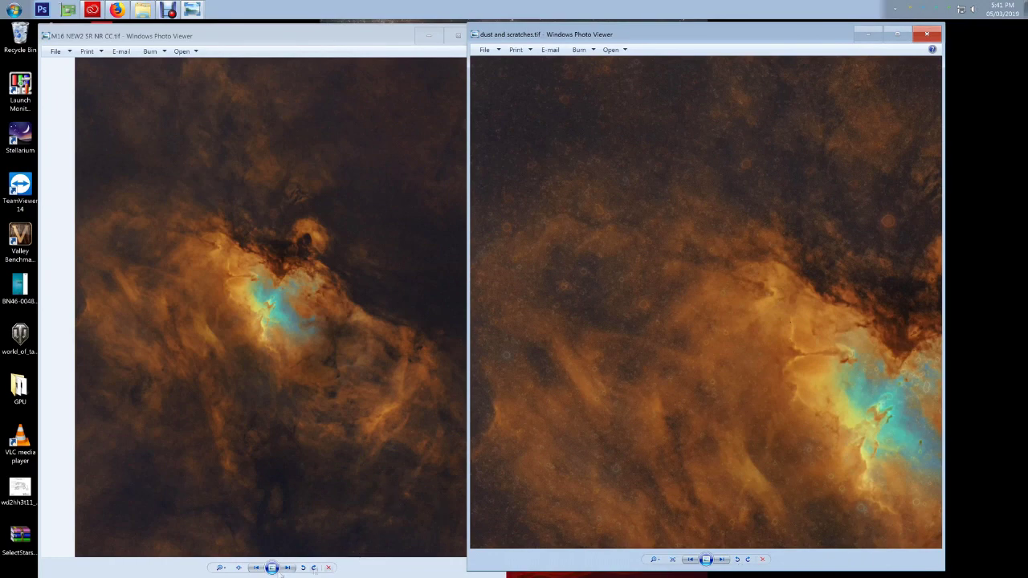
pyautogui.click(238, 569)
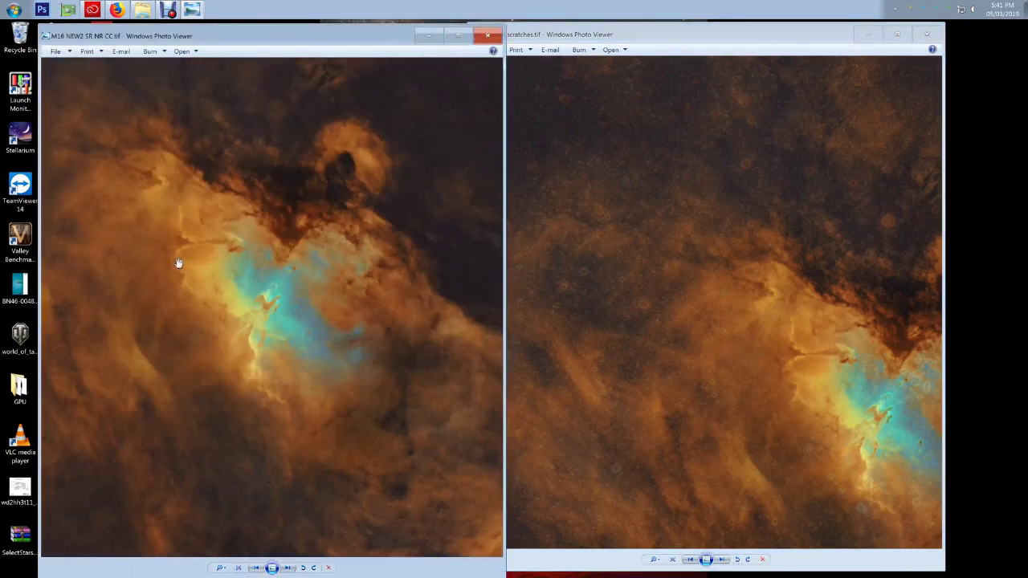
pyautogui.moveTo(179, 263)
pyautogui.mouseDown()
pyautogui.moveTo(408, 391)
pyautogui.moveTo(408, 311)
pyautogui.mouseUp()
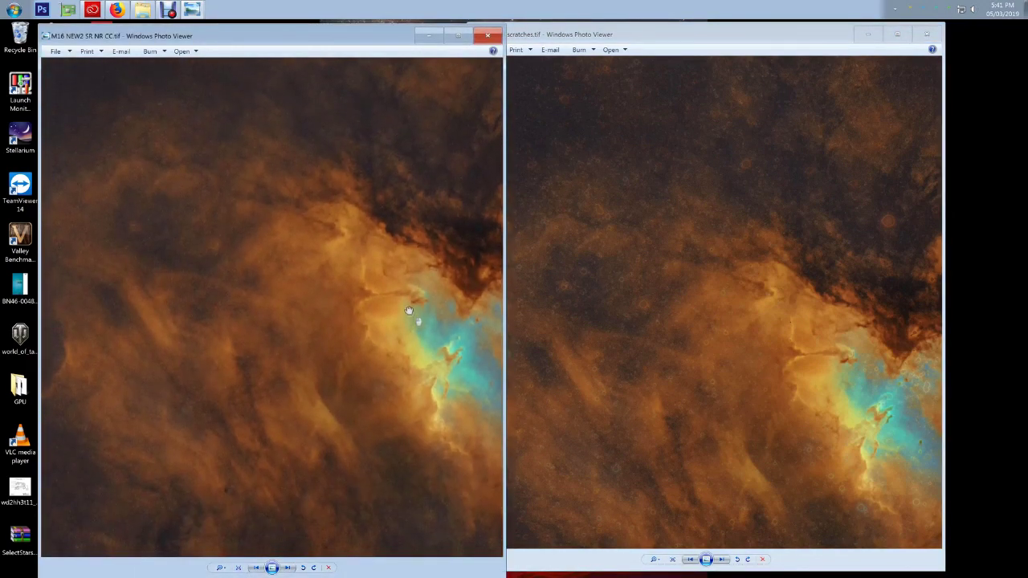
pyautogui.click(741, 427)
pyautogui.moveTo(730, 301); pyautogui.dragTo(647, 402)
pyautogui.moveTo(813, 285); pyautogui.dragTo(635, 350)
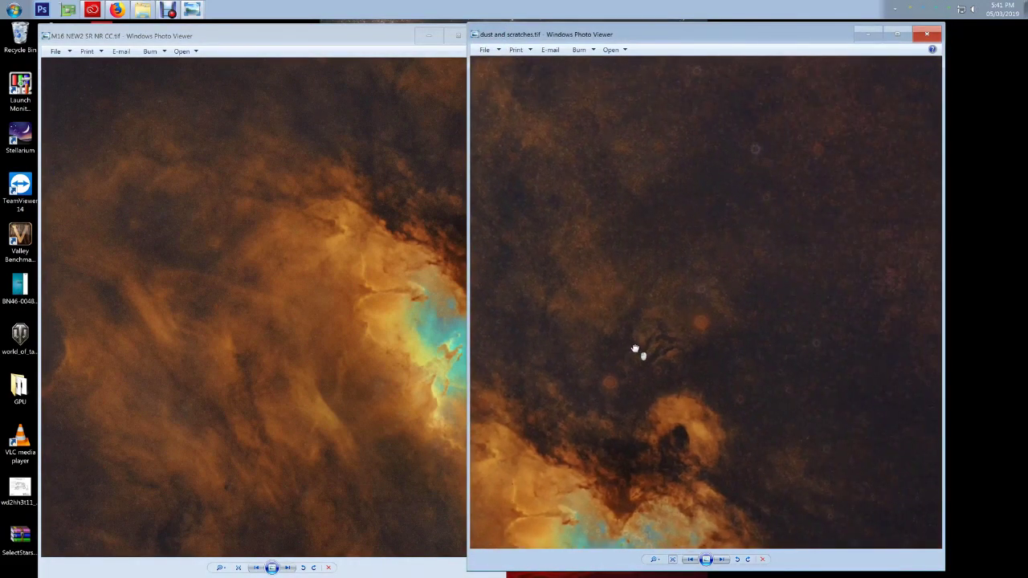
pyautogui.moveTo(838, 319); pyautogui.dragTo(667, 344)
pyautogui.moveTo(436, 229); pyautogui.dragTo(287, 349)
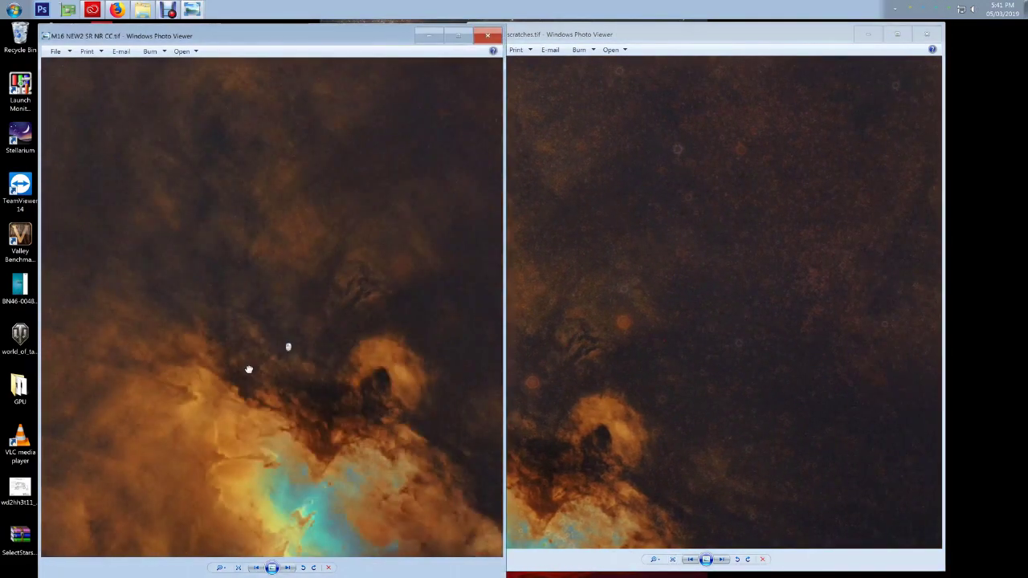
pyautogui.moveTo(381, 241); pyautogui.dragTo(212, 297)
pyautogui.moveTo(426, 409); pyautogui.dragTo(406, 244)
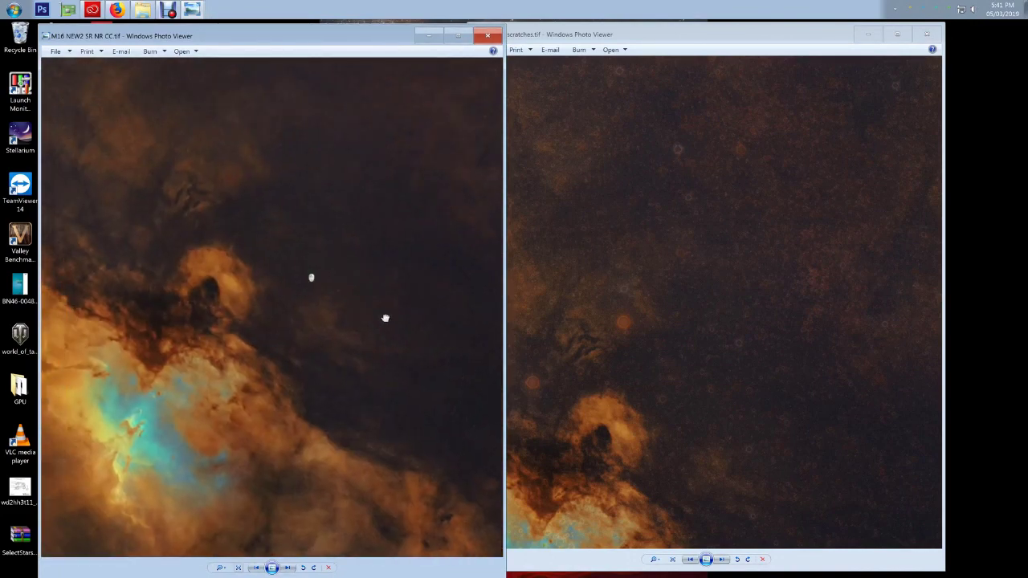
pyautogui.moveTo(310, 275); pyautogui.dragTo(426, 354)
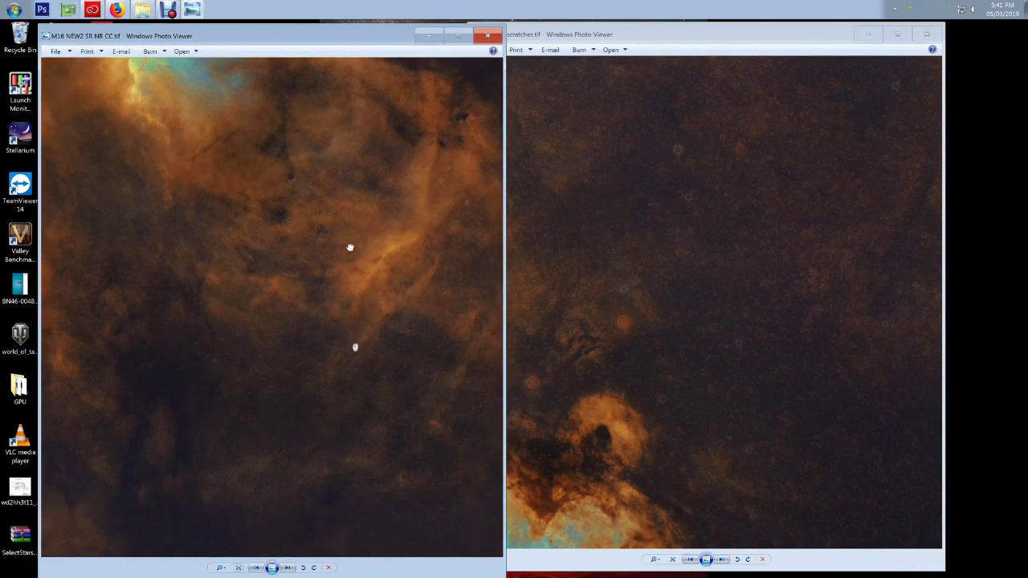
pyautogui.click(667, 189)
pyautogui.moveTo(743, 384); pyautogui.dragTo(687, 232)
pyautogui.moveTo(741, 365); pyautogui.dragTo(707, 287)
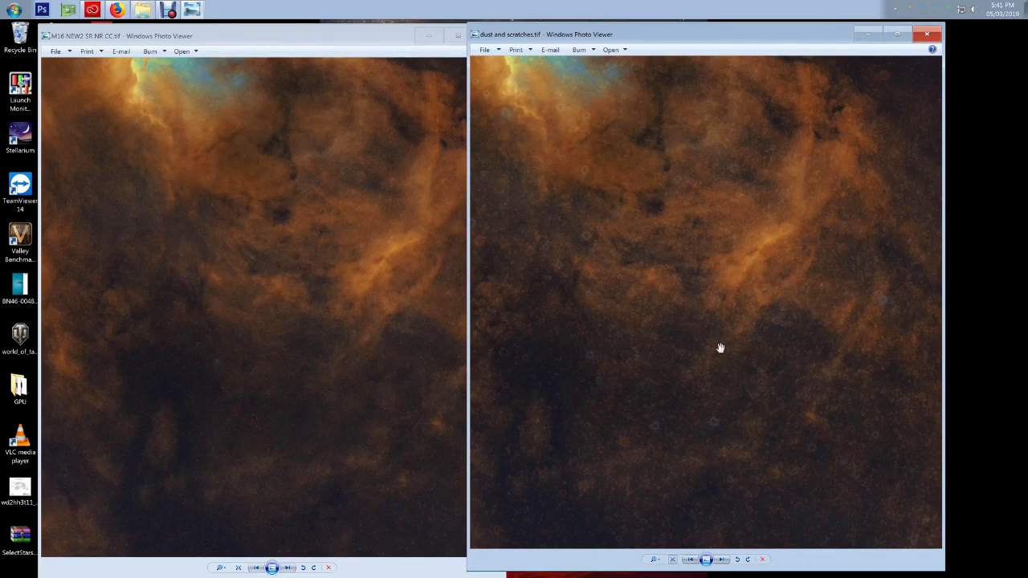
pyautogui.moveTo(668, 339); pyautogui.dragTo(852, 361)
pyautogui.moveTo(630, 344); pyautogui.dragTo(817, 374)
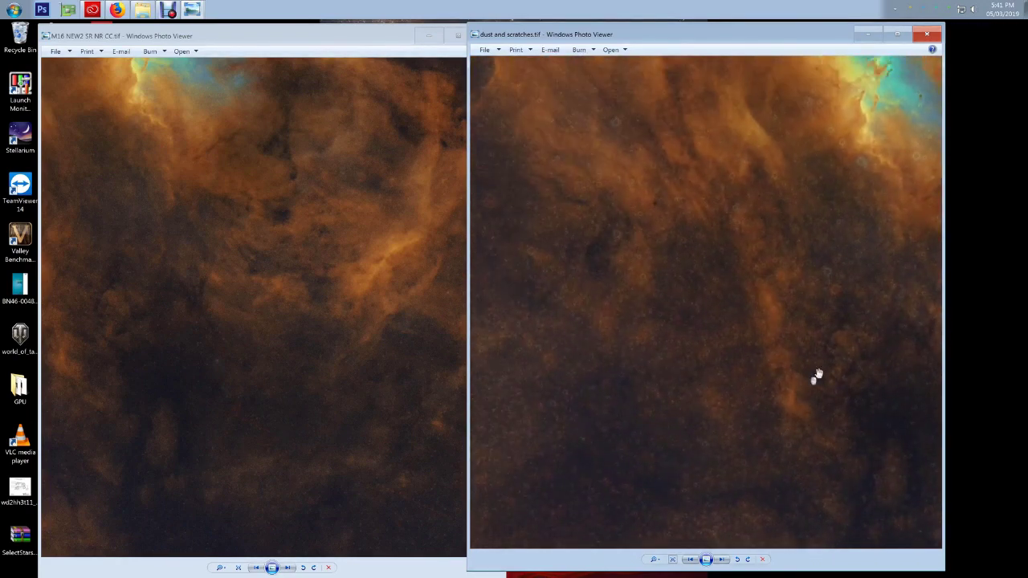
pyautogui.moveTo(651, 374); pyautogui.dragTo(648, 328)
pyautogui.moveTo(294, 369); pyautogui.dragTo(344, 344)
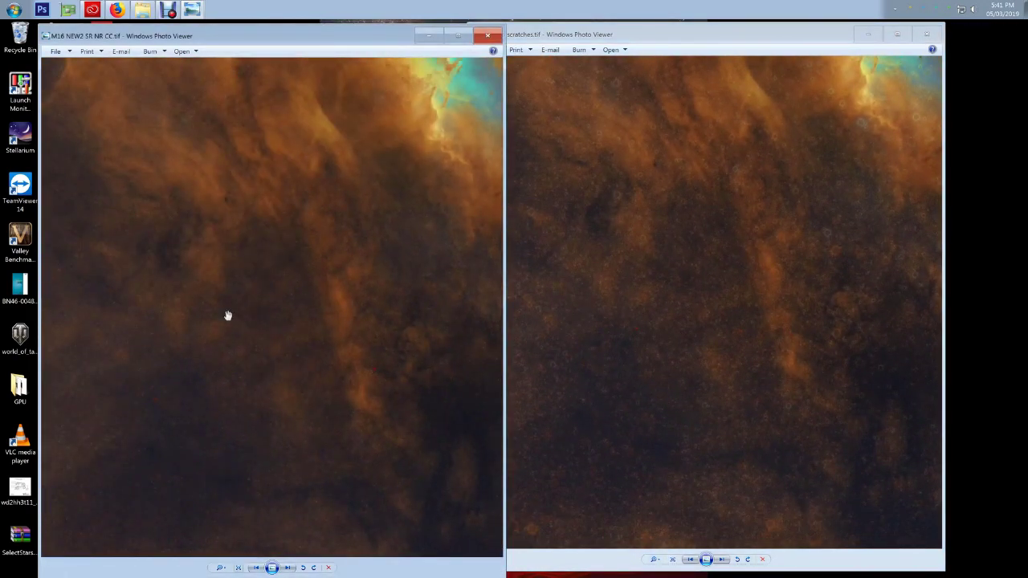
pyautogui.moveTo(227, 316); pyautogui.dragTo(216, 434)
pyautogui.click(239, 568)
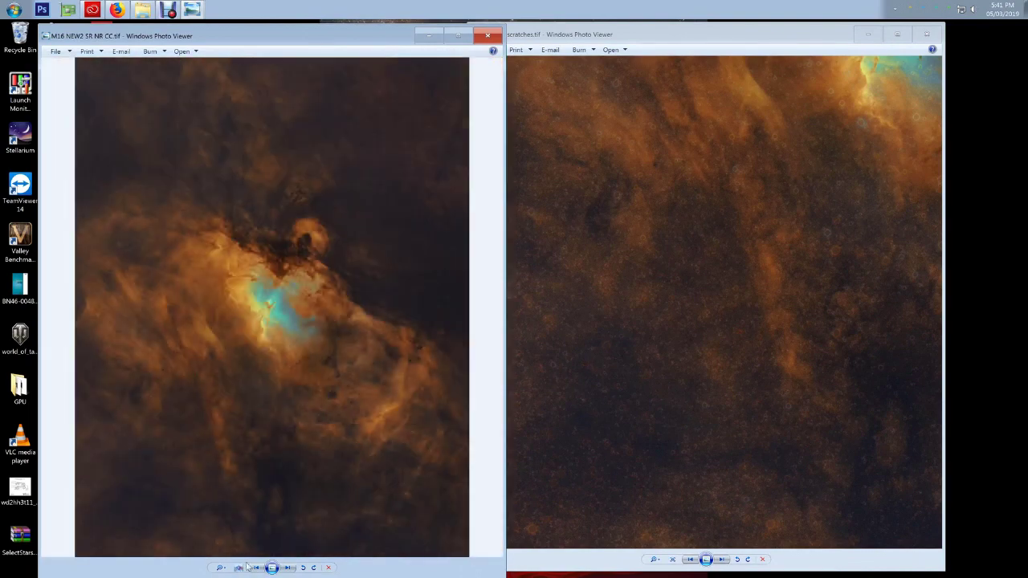
pyautogui.click(672, 560)
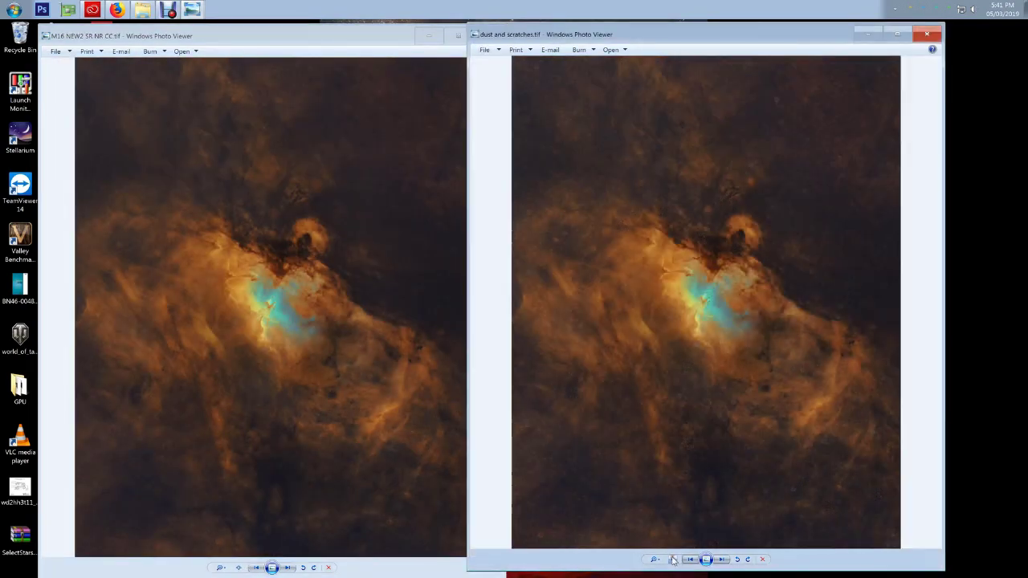